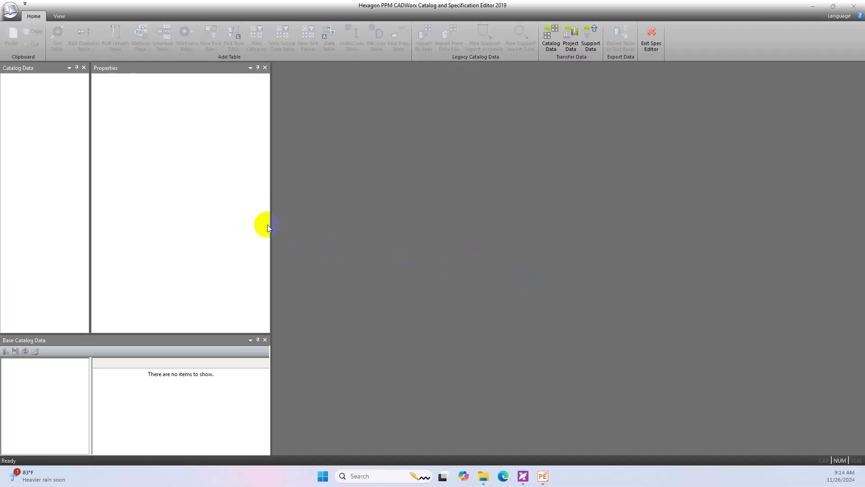
left_click(239, 214)
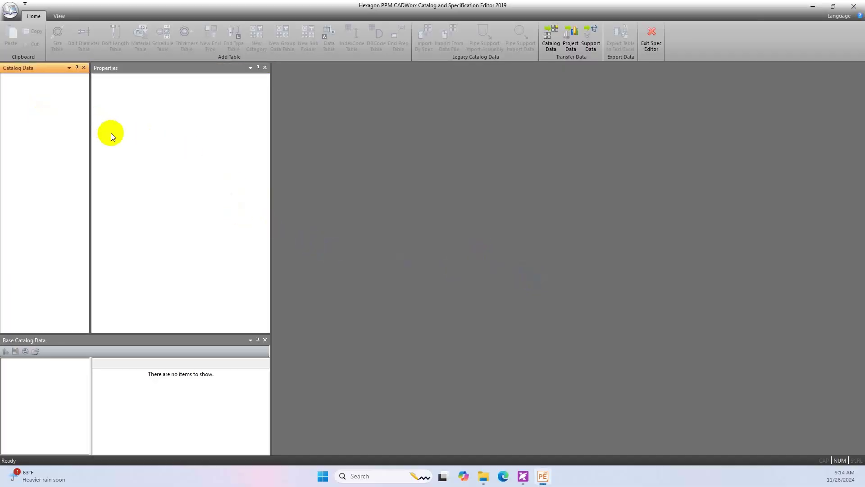
left_click(14, 17)
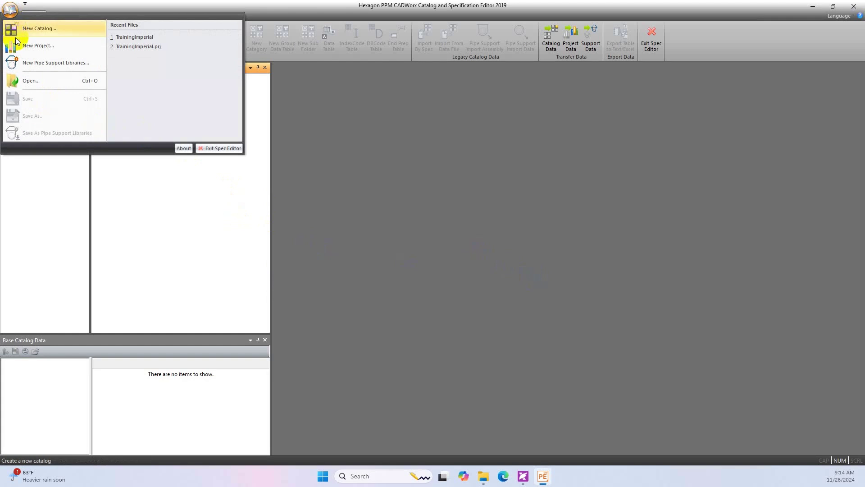
left_click(27, 81)
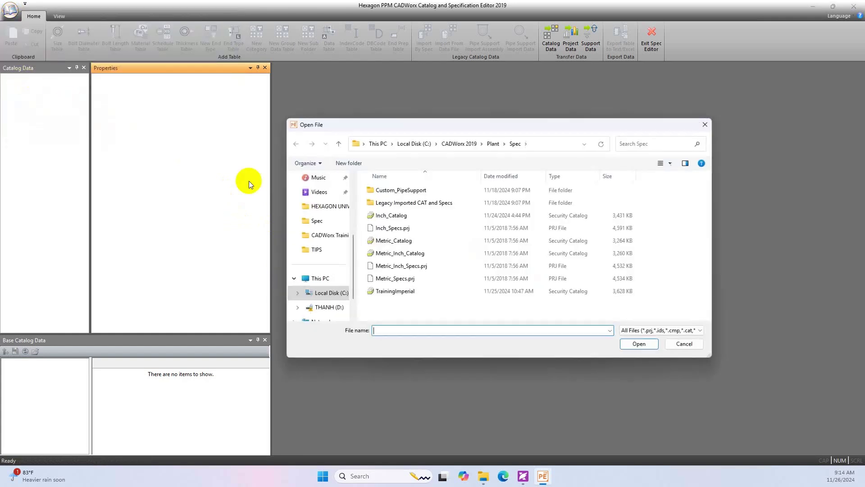
left_click(407, 292)
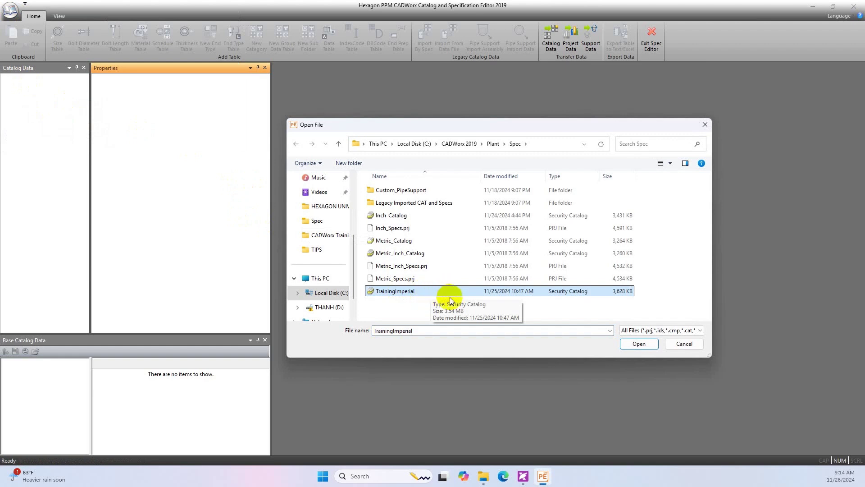
left_click(399, 233)
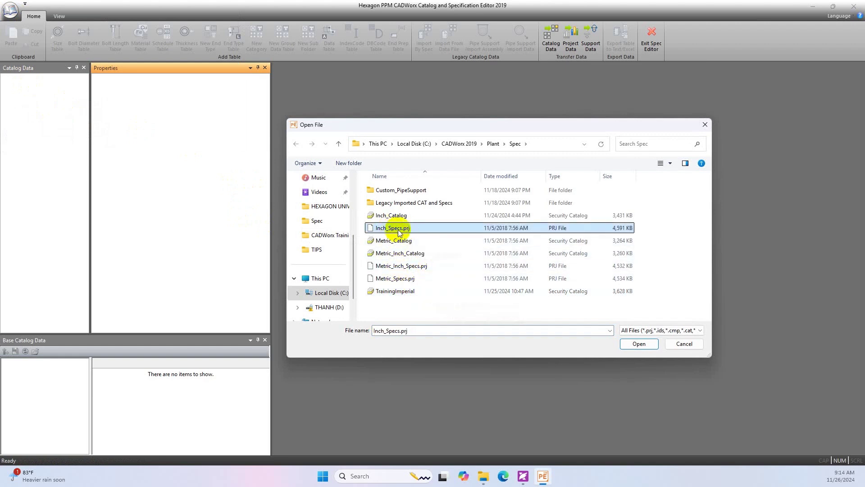
left_click(690, 345)
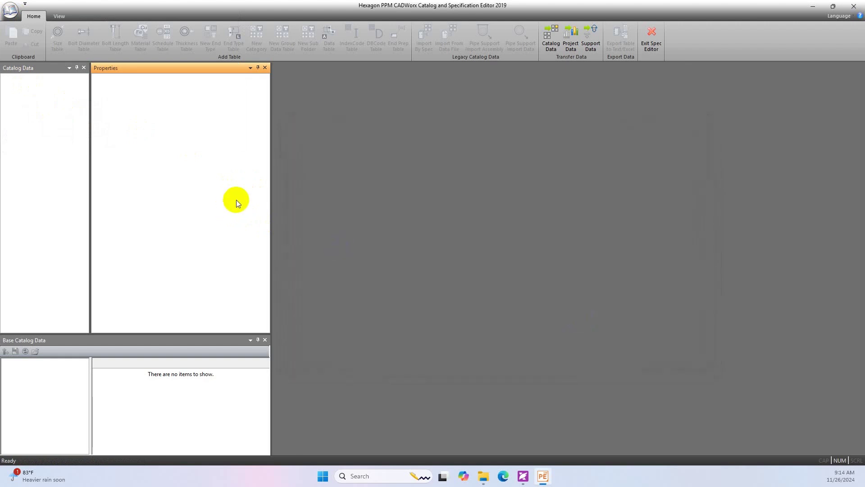
Step: Start a new project and name it TrainingImperial
left_click(10, 10)
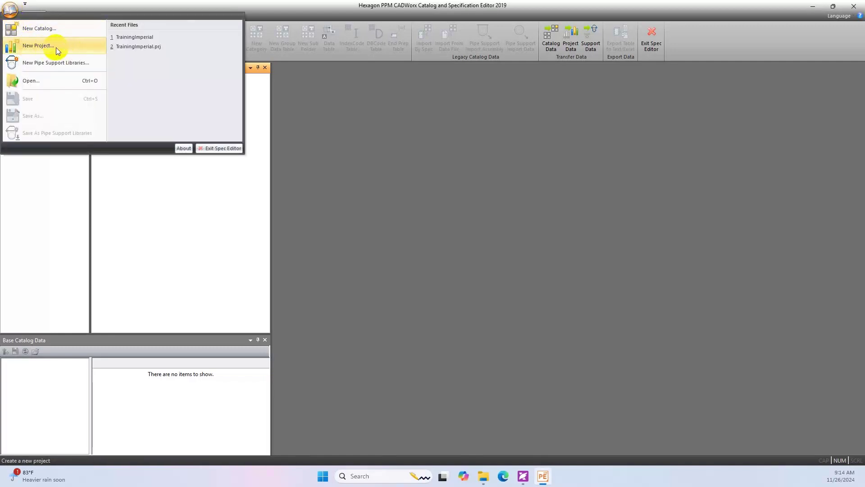
left_click(45, 47)
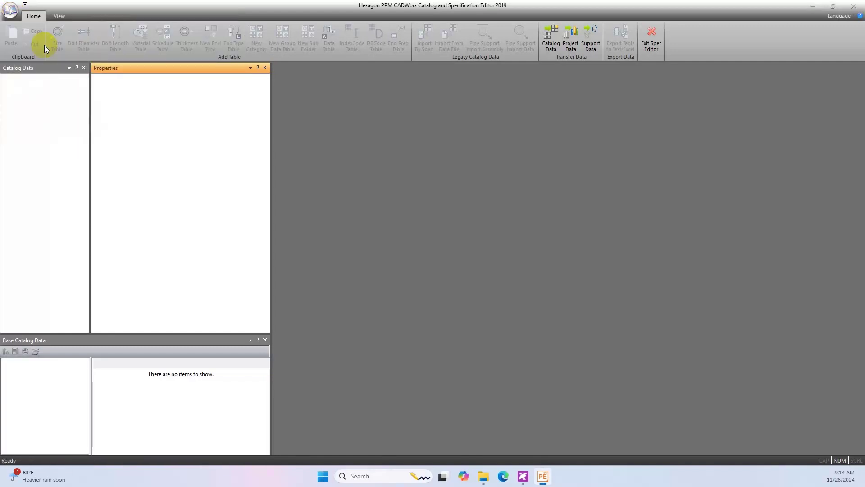
left_click_drag(396, 160, 461, 158)
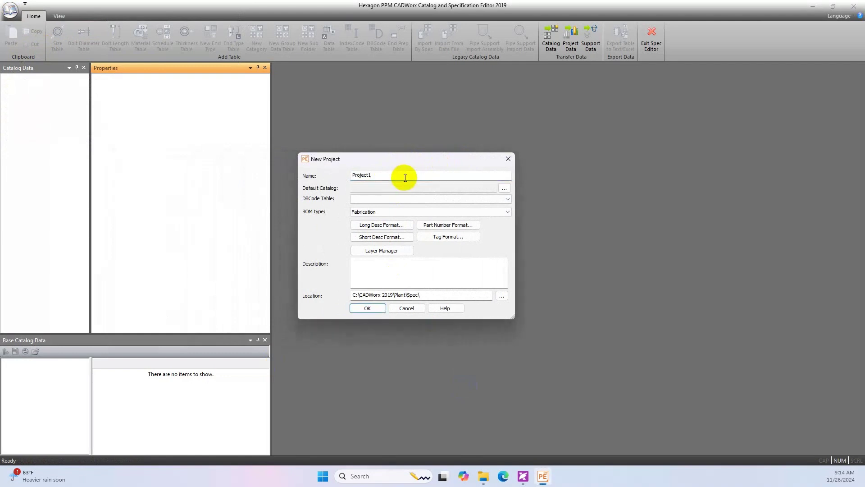
left_click_drag(401, 176, 348, 176)
type("Tr")
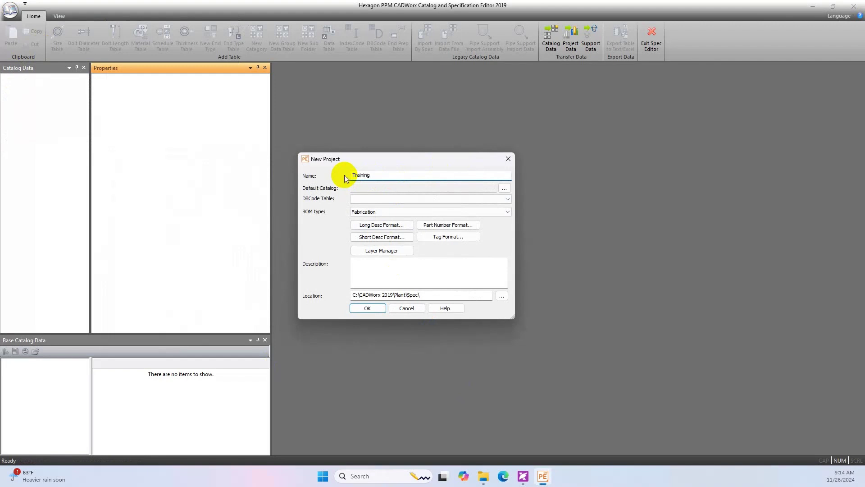
type("ainingImperial")
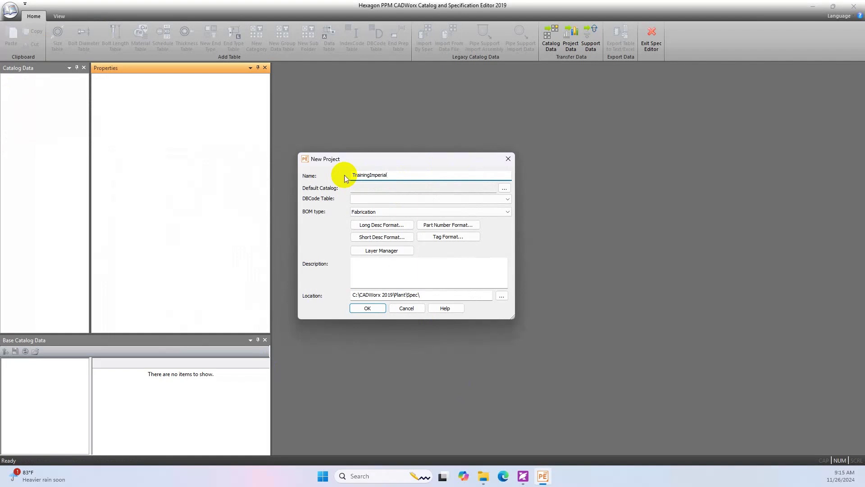
Step: Set the new project's default catalog to TrainingImperial.cat from the Spec folder
left_click(365, 188)
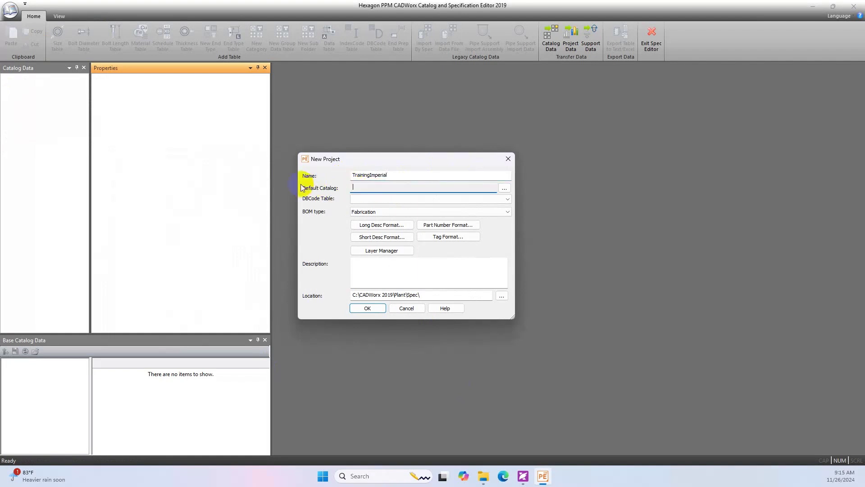
left_click(504, 188)
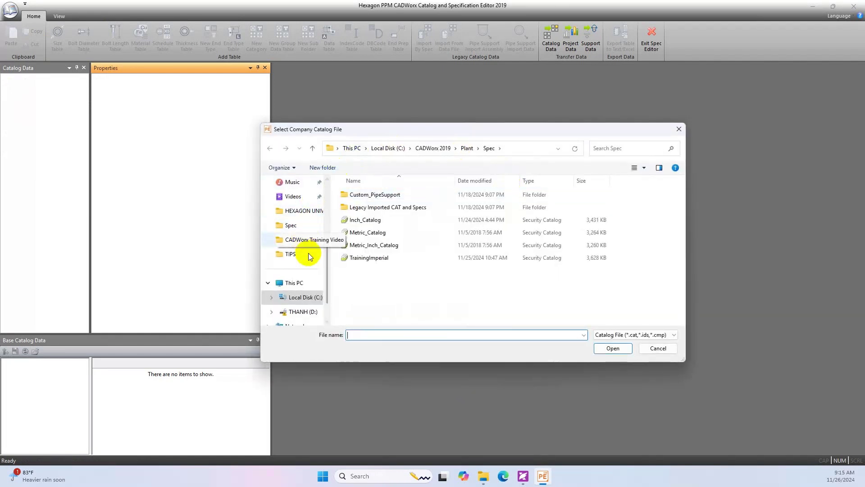
left_click(371, 259)
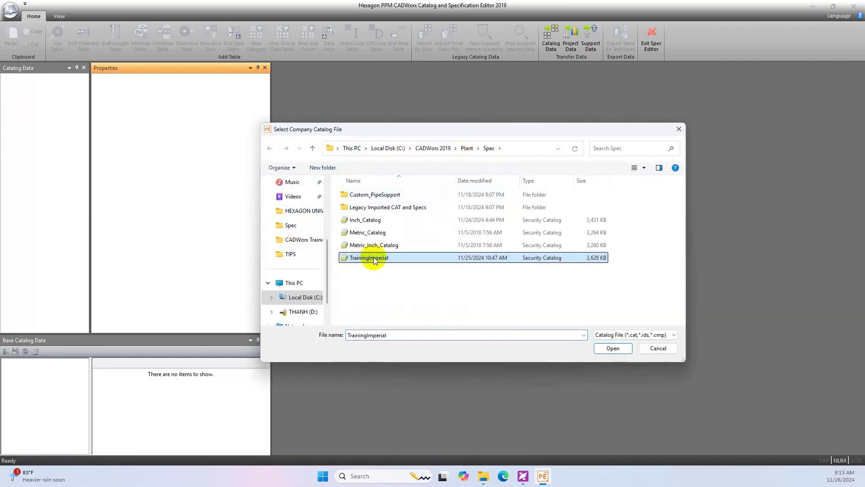
left_click(613, 349)
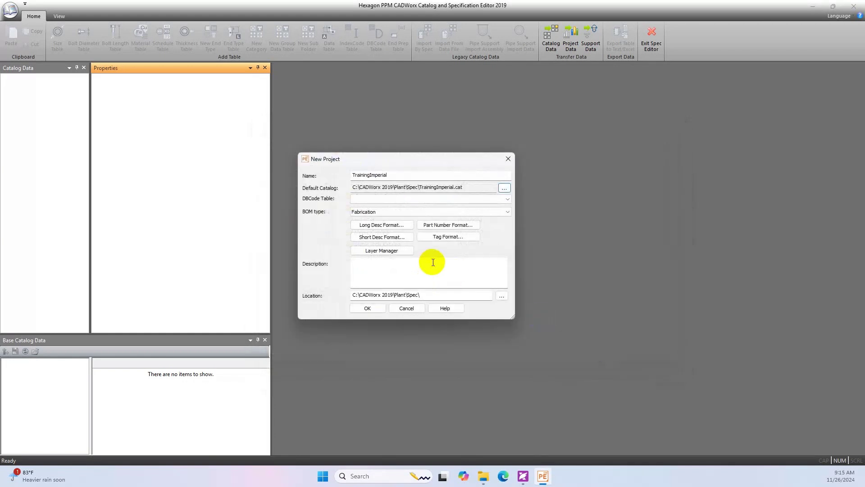
Step: Enter the description "Training Imperial Project File" and create the project in C:\CADWorx 2019\Plant\Spec\
left_click(363, 199)
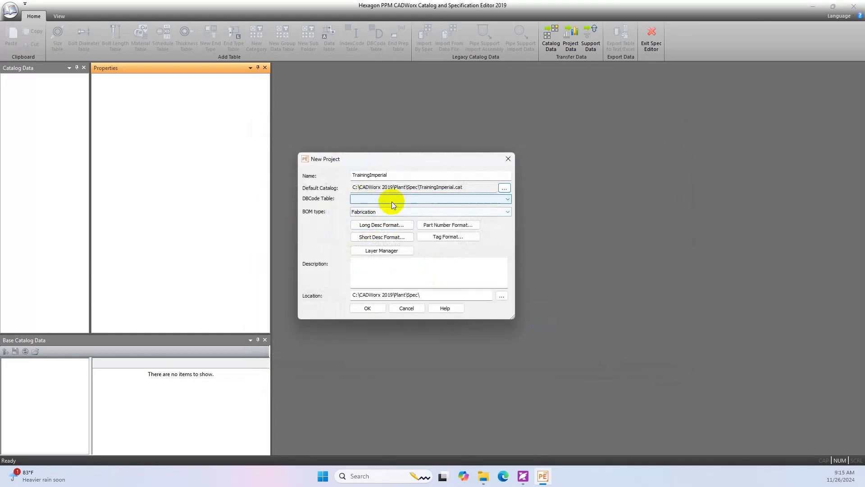
left_click(385, 213)
left_click(384, 201)
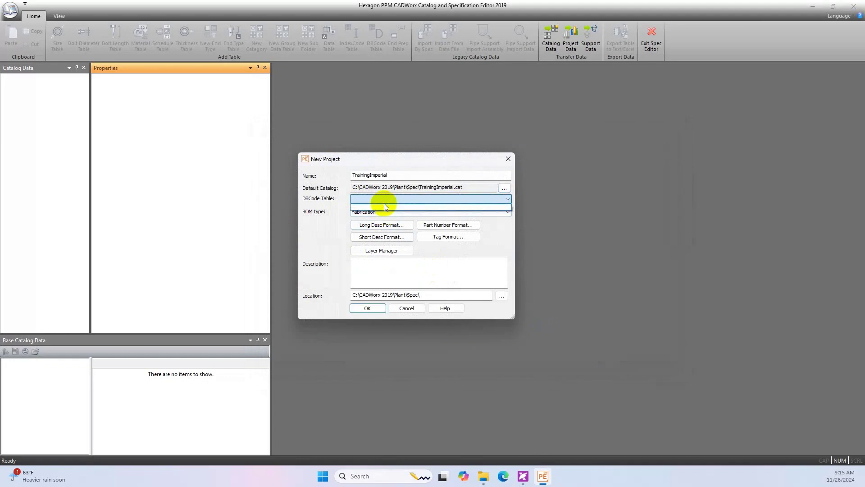
left_click(378, 264)
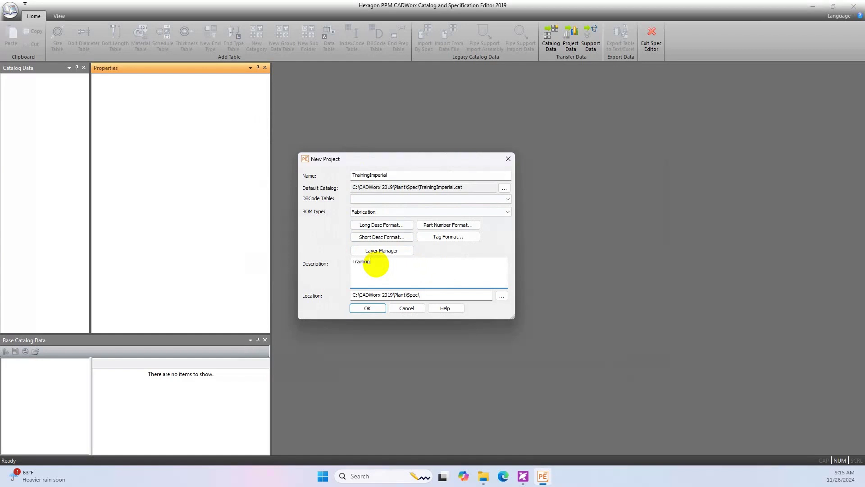
type("Training Imperial Project File")
left_click_drag(433, 293, 366, 295)
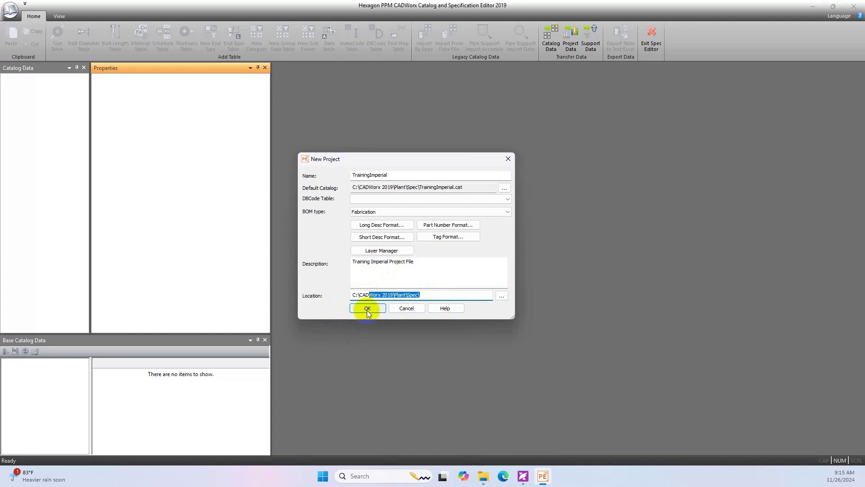
left_click(368, 310)
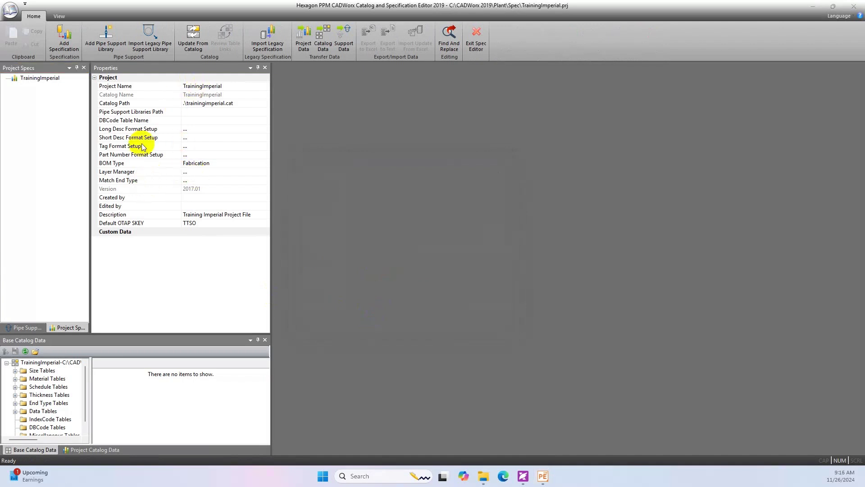
left_click(126, 130)
left_click(127, 137)
left_click(125, 146)
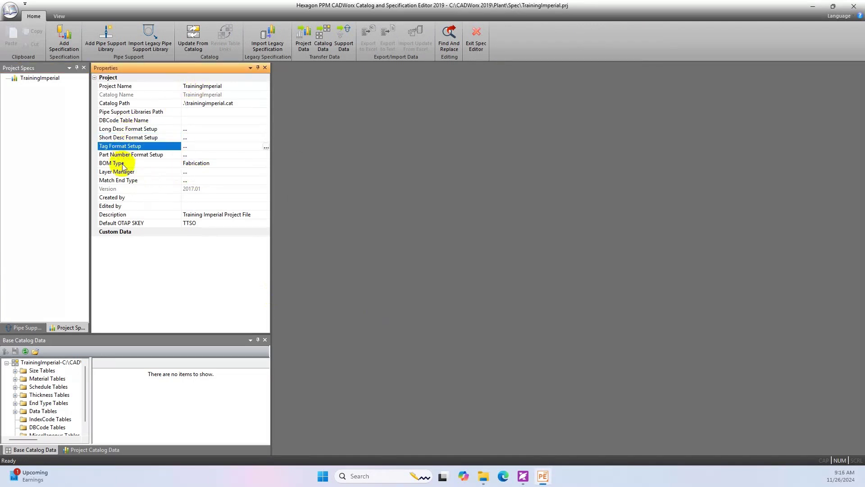
left_click(127, 206)
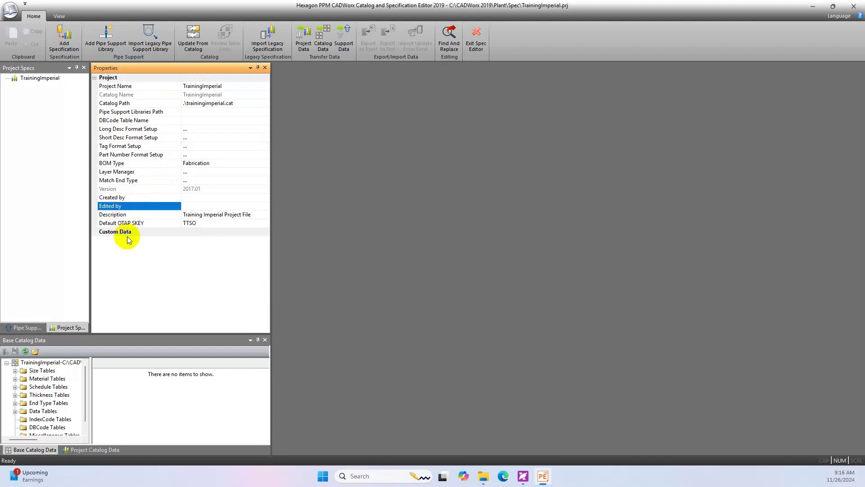
Step: Open the project's long description format setup and add the COMPTYPE_CMP_TBL field at the Components level
left_click(116, 130)
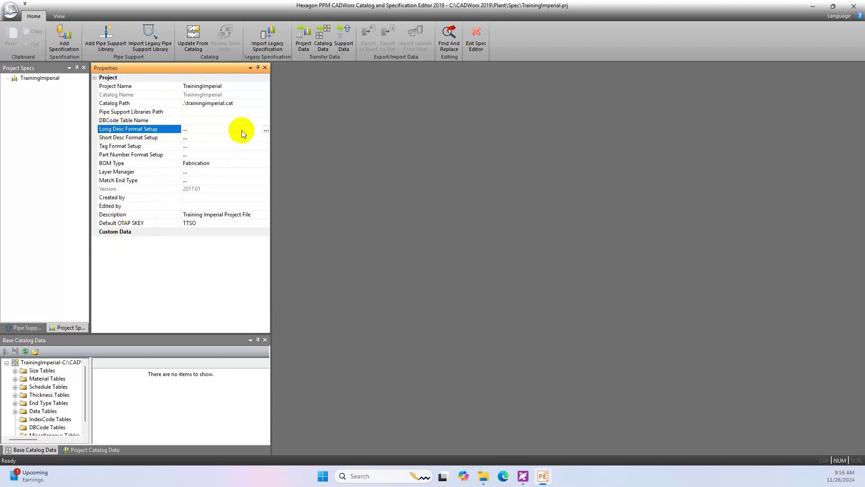
left_click(266, 130)
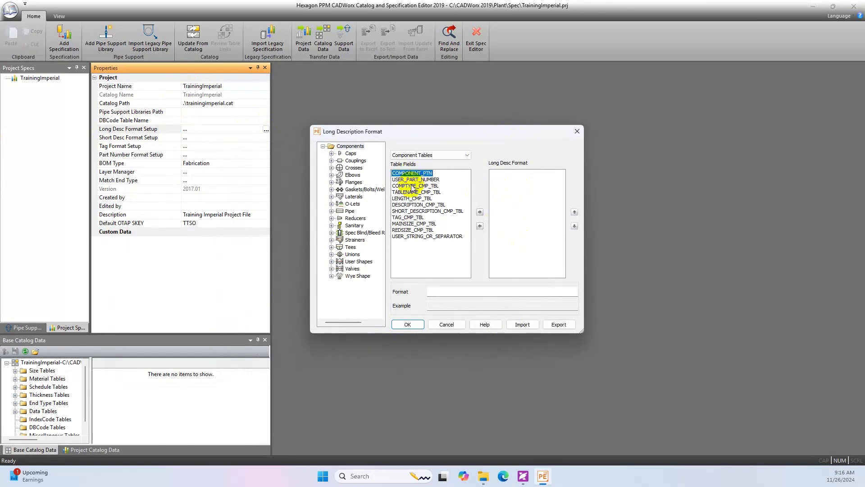
left_click(413, 198)
left_click(413, 230)
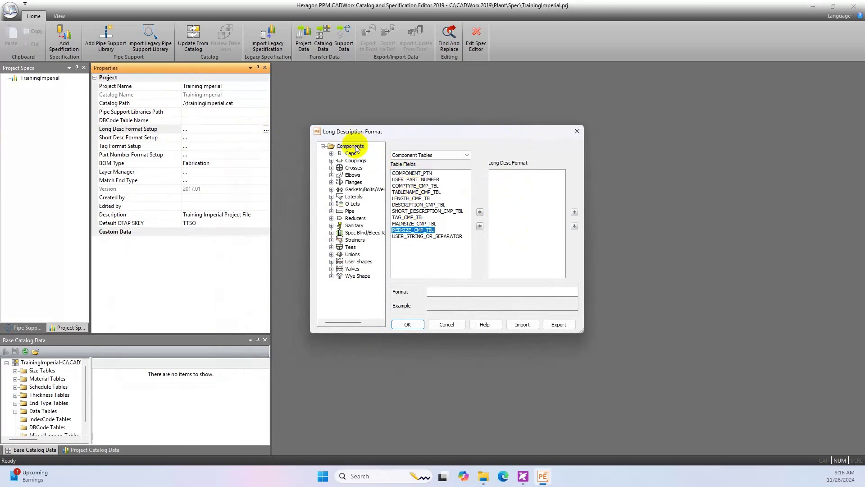
left_click(351, 146)
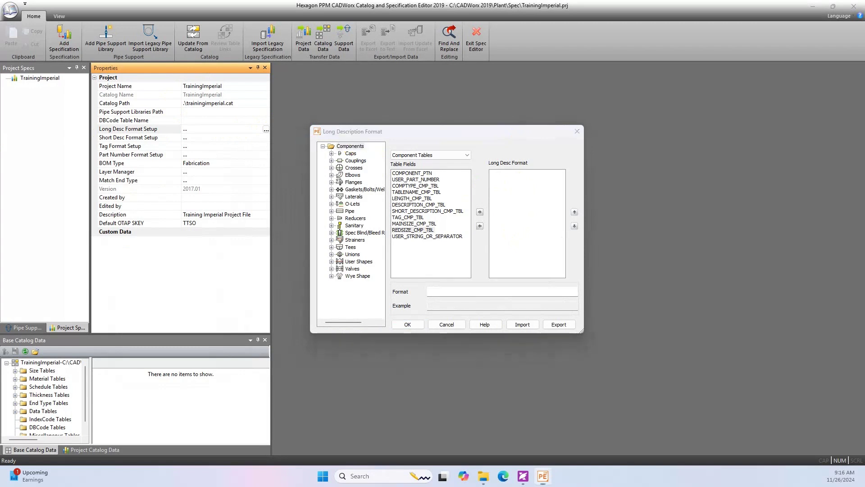
left_click(413, 186)
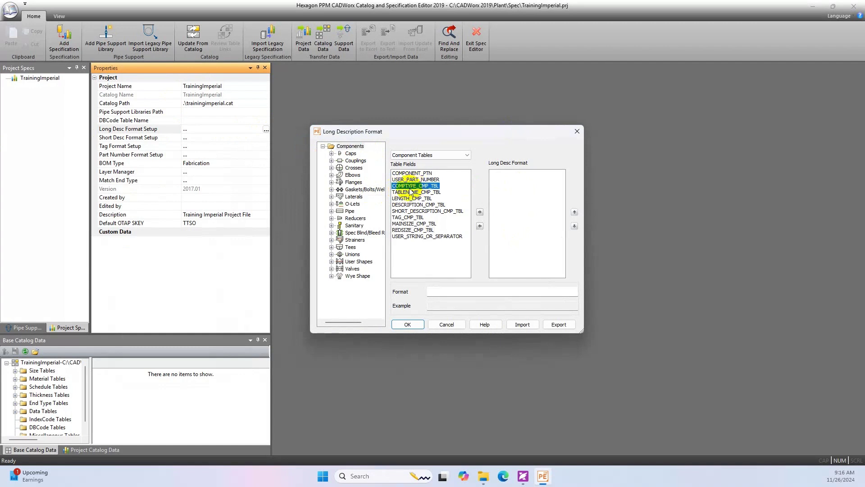
left_click(479, 212)
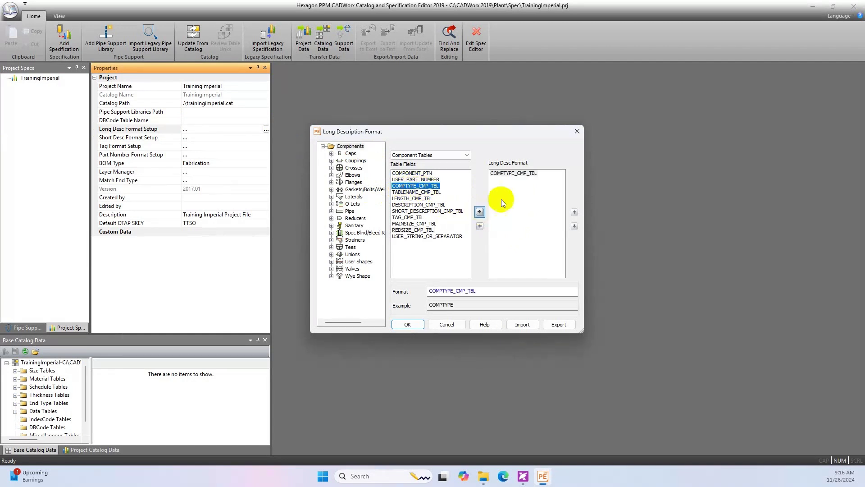
left_click(509, 175)
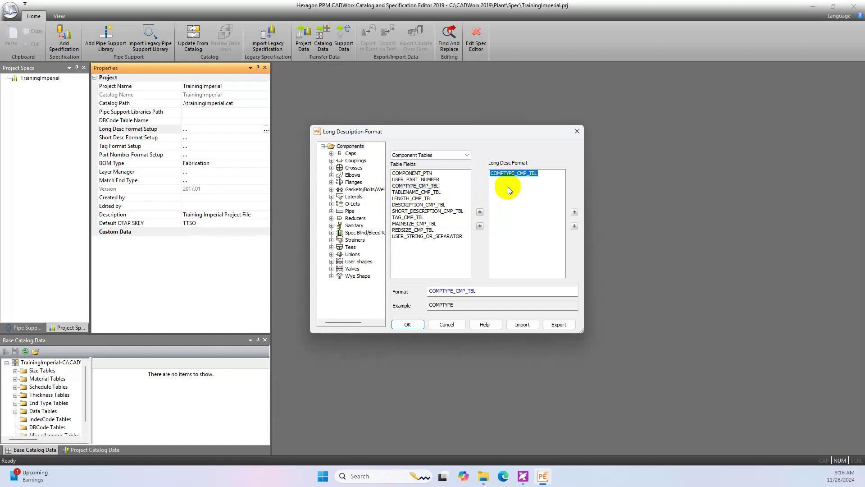
left_click(510, 175)
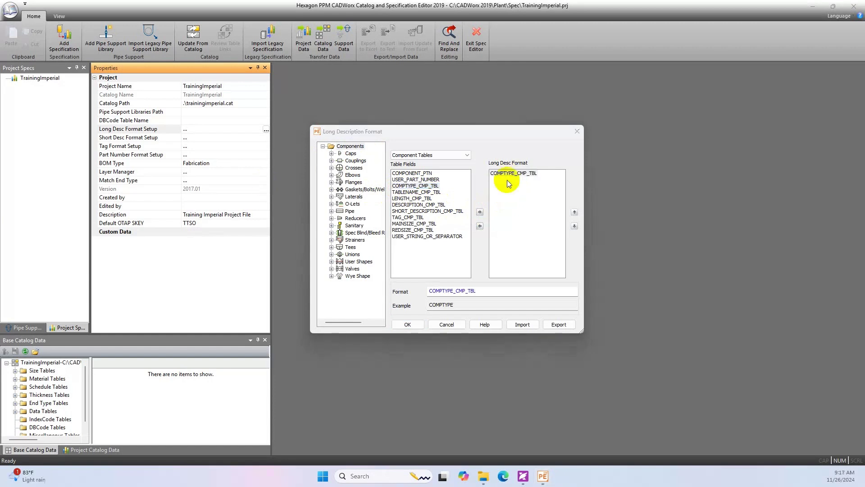
Step: Add a user string separator after COMPTYPE_CMP_TBL in the long description format and set its text to ", SCH"
left_click(408, 237)
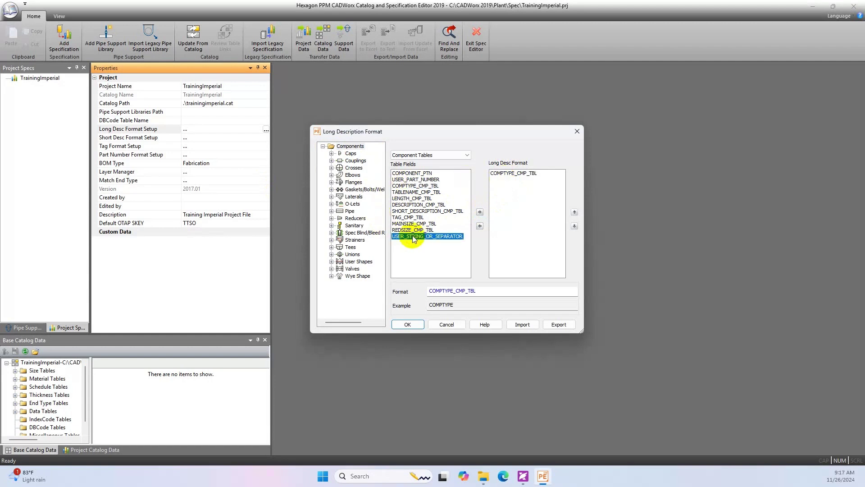
left_click(479, 213)
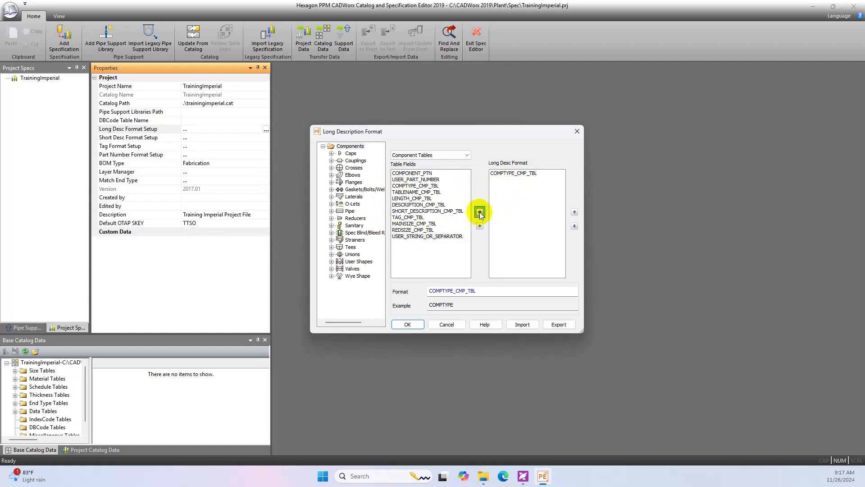
left_click(493, 180)
right_click(492, 179)
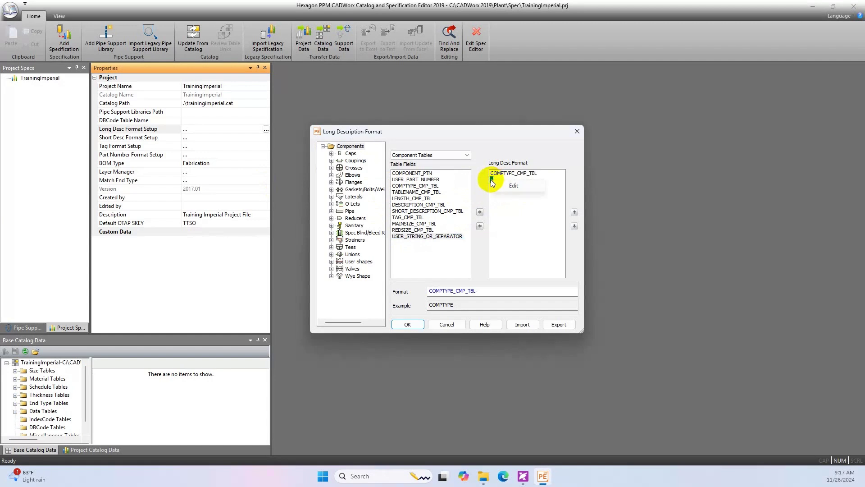
left_click(513, 186)
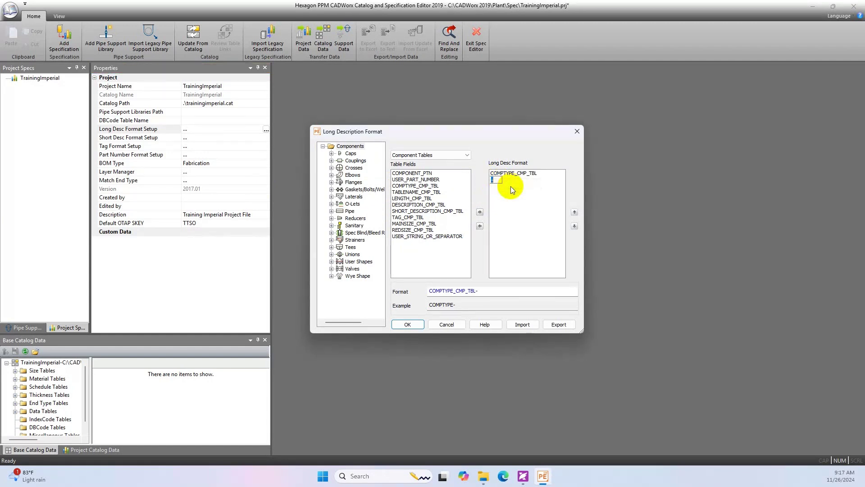
key("BackSpace")
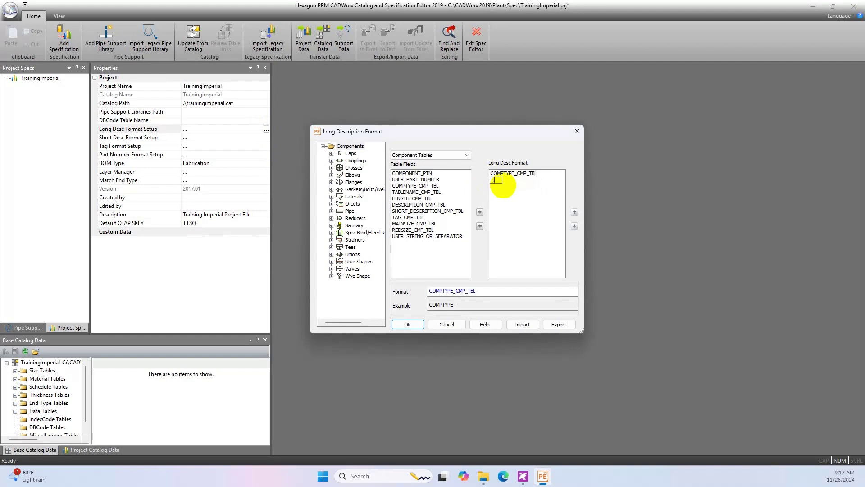
type(", SCH")
key("Return")
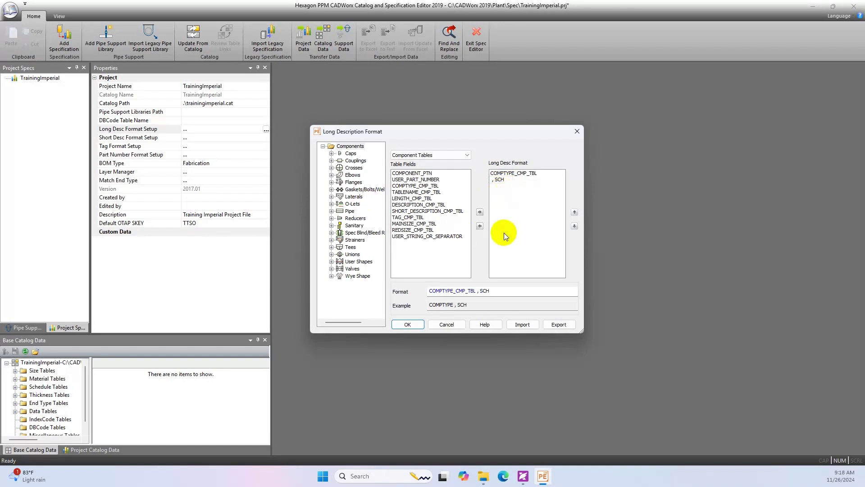
Step: Add the MAINSCH_SCH_TBL field from the Schedule Tables to the long description format
left_click(438, 156)
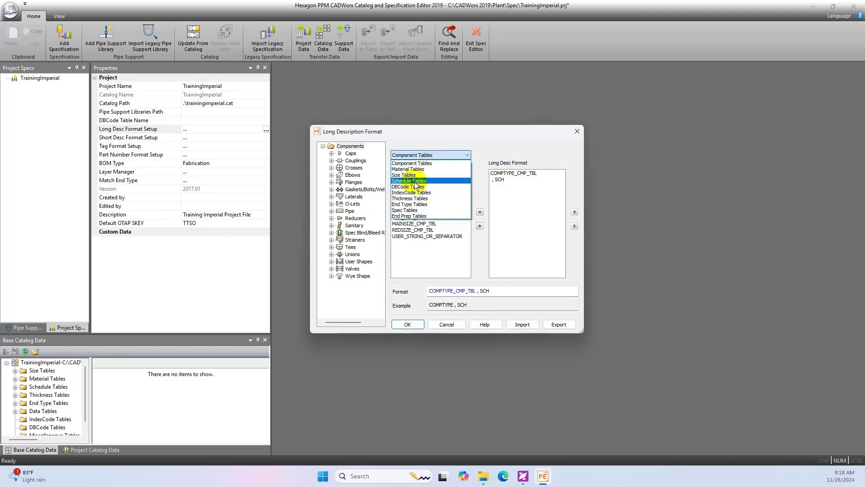
left_click(421, 181)
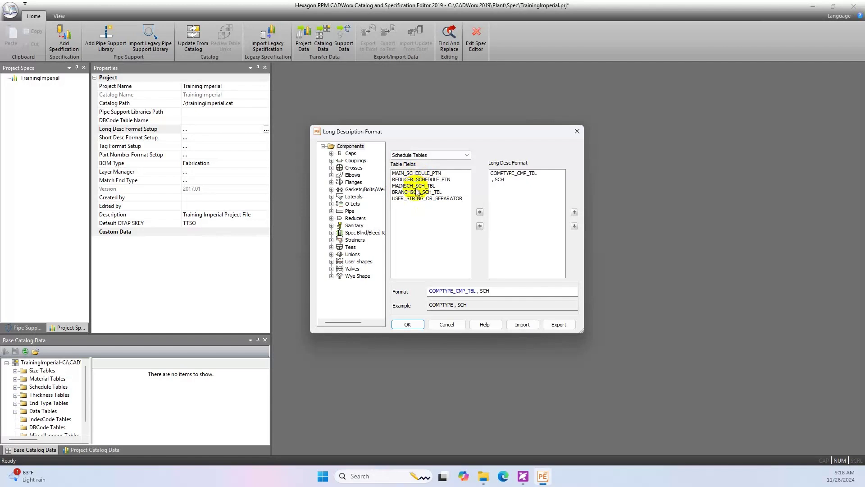
left_click(416, 186)
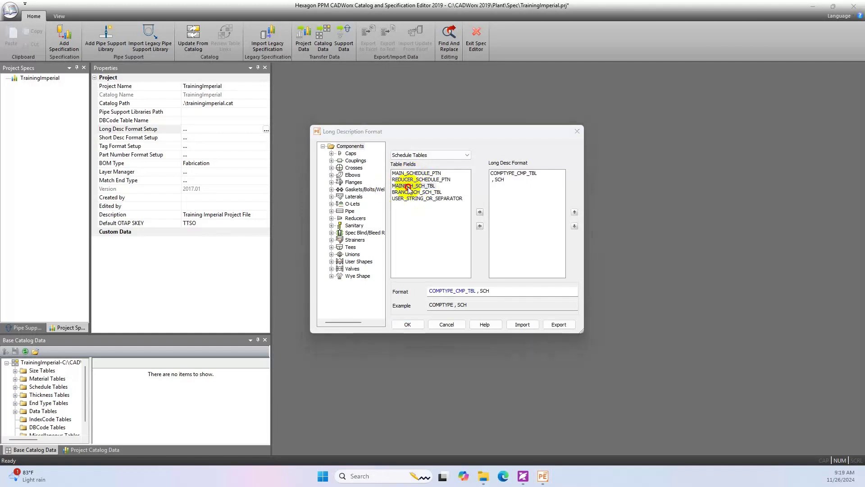
left_click(479, 212)
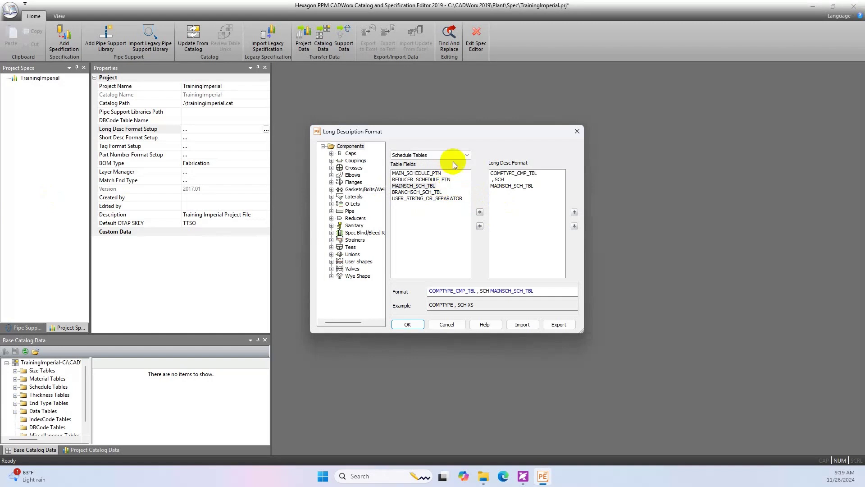
Step: Switch to the Material Tables fields and add a user separator after MAINSCH_SCH_TBL with a comma as its text
left_click(466, 155)
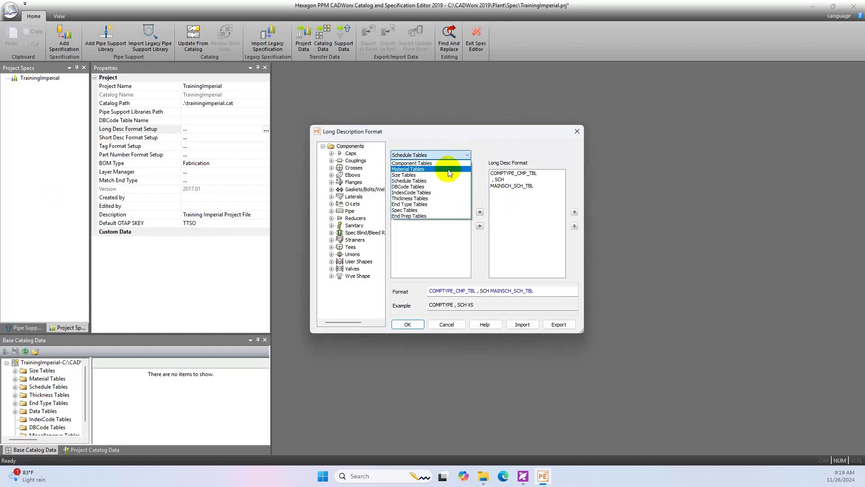
left_click(428, 170)
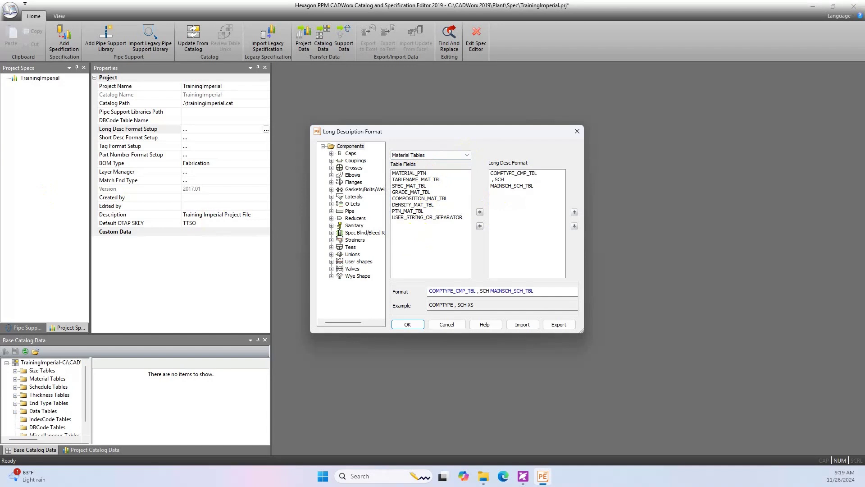
left_click(415, 217)
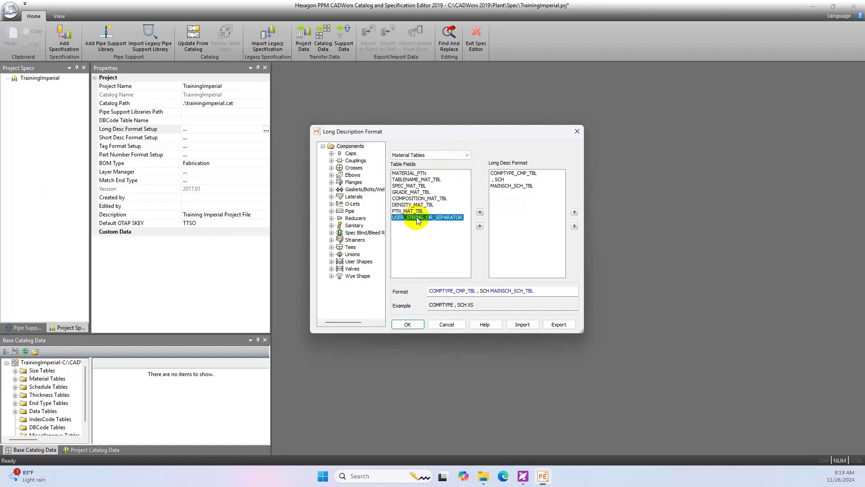
left_click(479, 212)
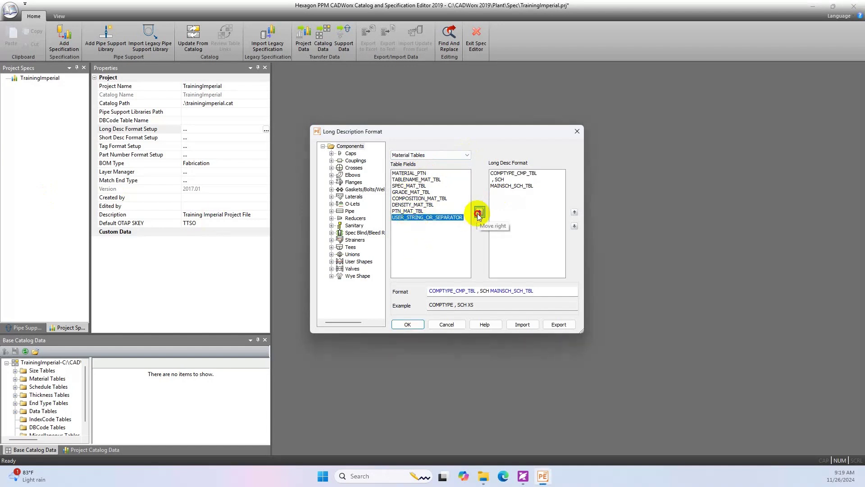
left_click(492, 192)
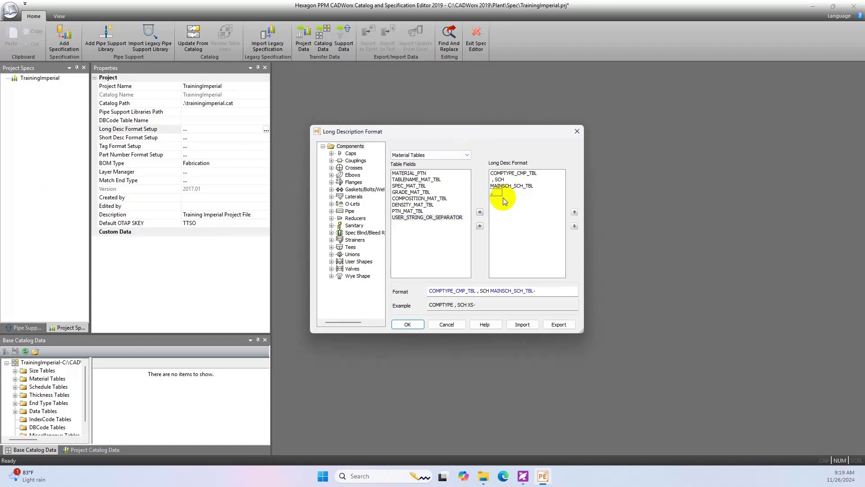
type(",")
left_click(503, 206)
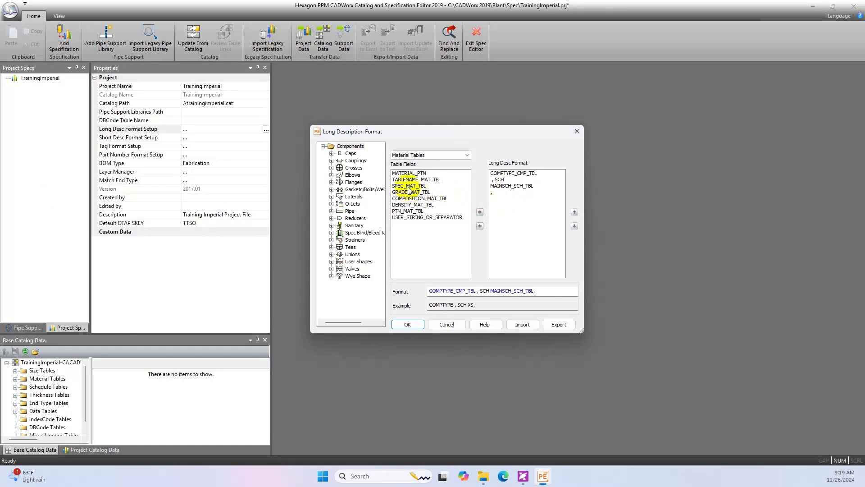
Step: Add the SPEC_MAT_TBL field from the Material Tables to the long description format
left_click(409, 186)
left_click(480, 212)
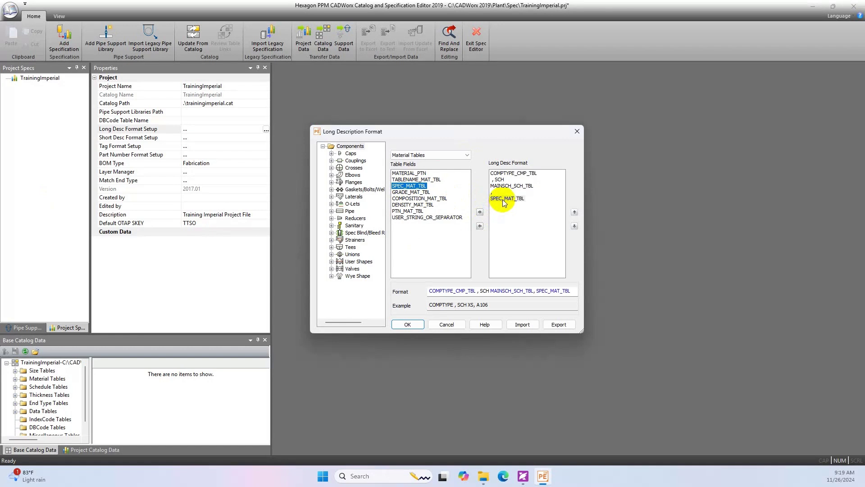
left_click(515, 203)
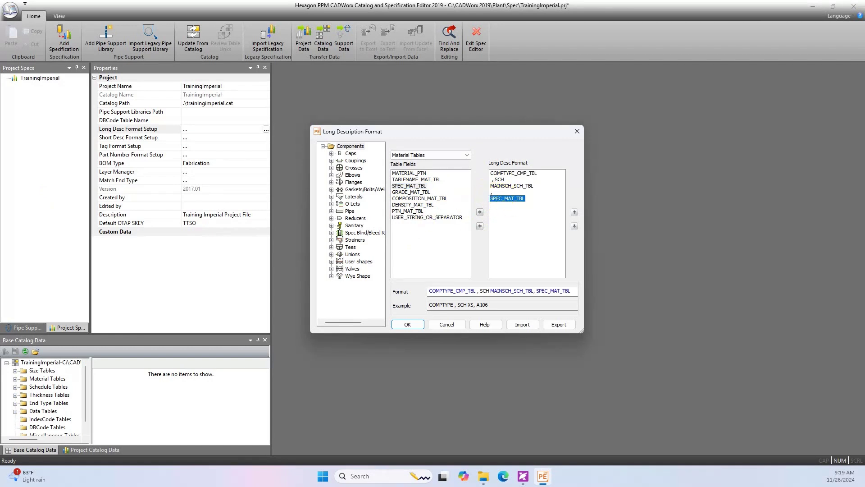
Step: Add a user separator after SPEC_MAT_TBL and try to set its text to a blank space
left_click(439, 235)
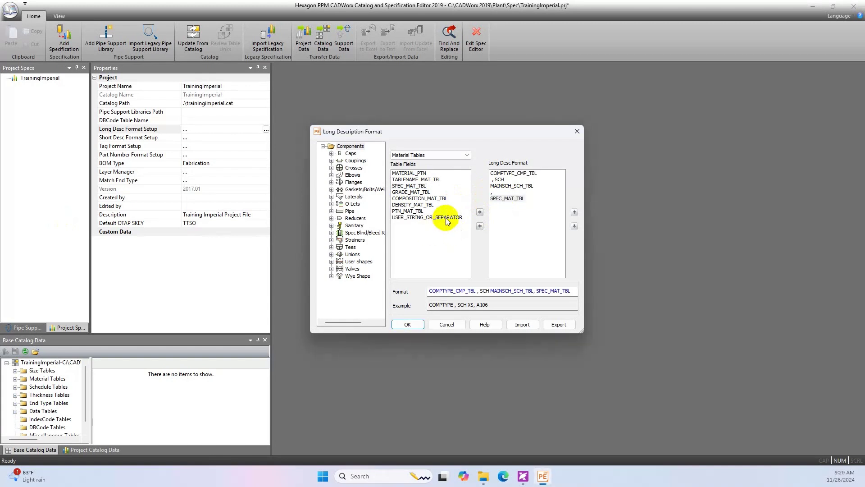
left_click(447, 218)
left_click(480, 212)
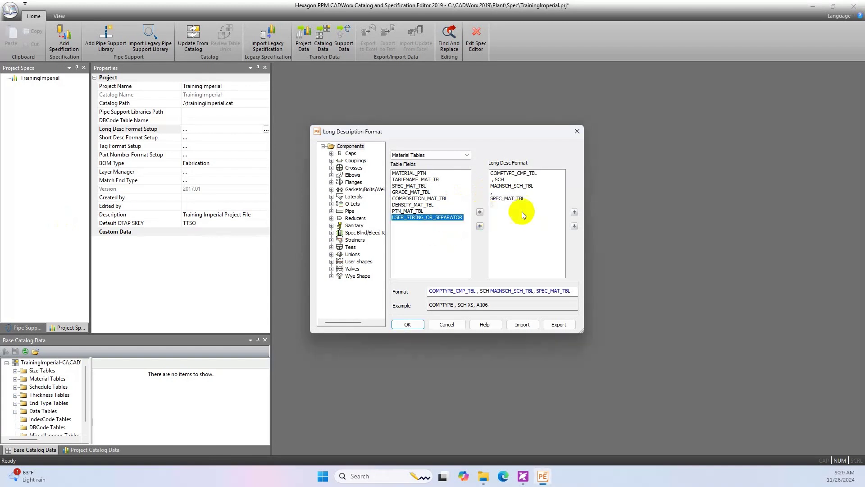
left_click(494, 206)
right_click(500, 206)
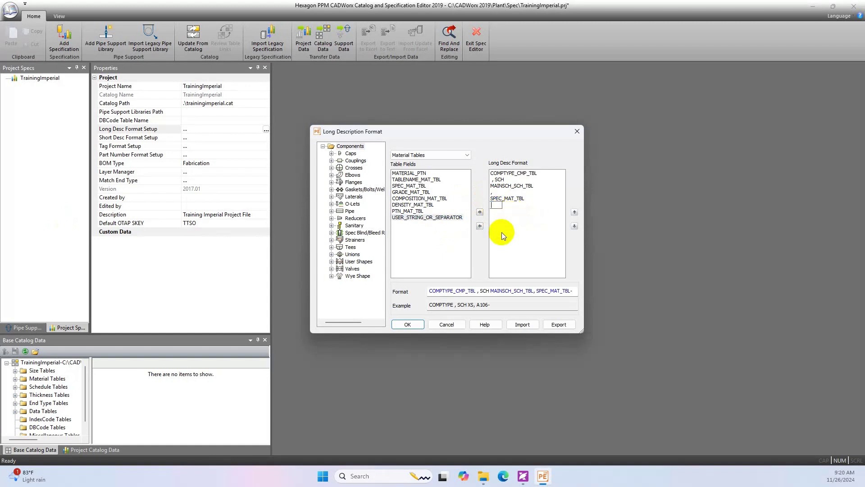
key("Return")
Step: Add the GRADE_MAT_TBL field as the last entry of the long description format
left_click(403, 193)
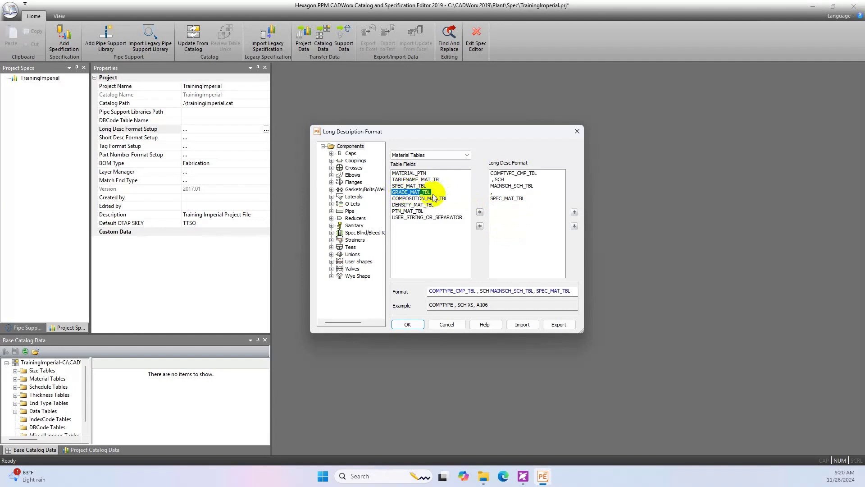
left_click(480, 212)
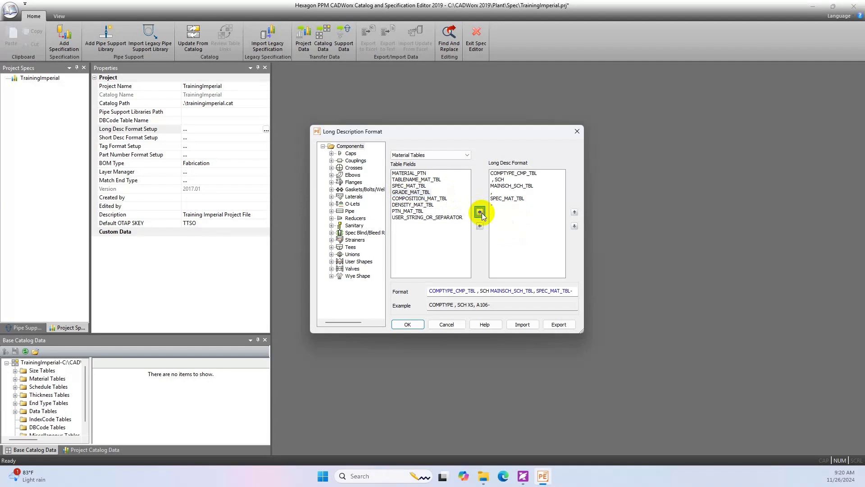
left_click(512, 249)
Step: Review the sequence of fields and separators in the assembled long description format
left_click(534, 176)
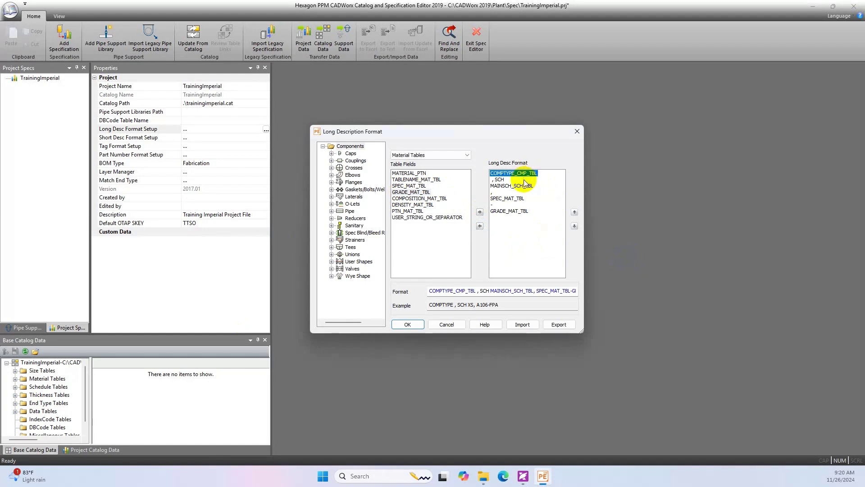
left_click(525, 182)
left_click(523, 189)
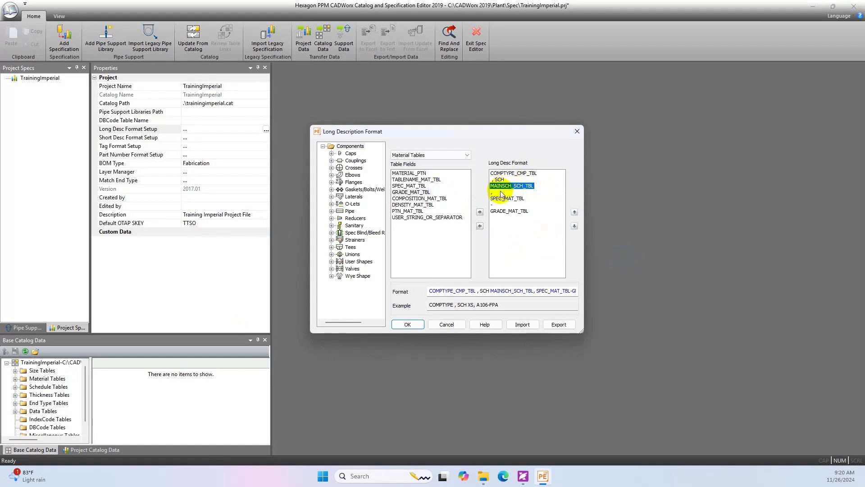
left_click(505, 199)
left_click(501, 198)
left_click(498, 196)
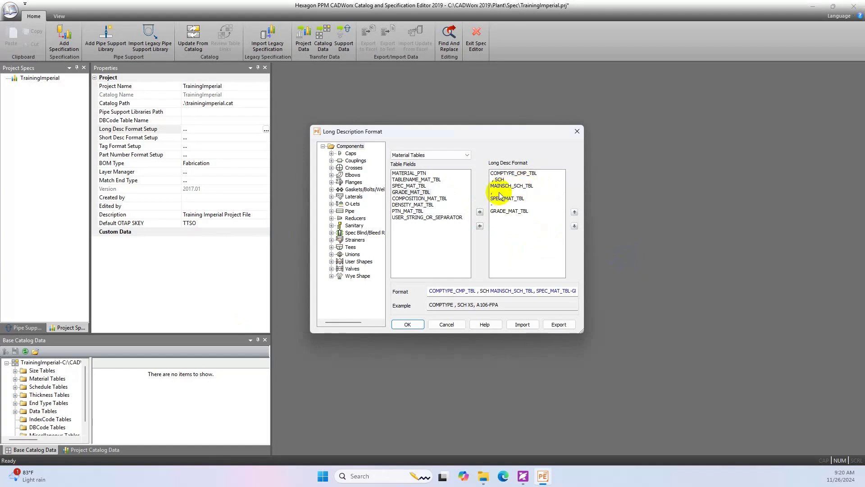
left_click(495, 199)
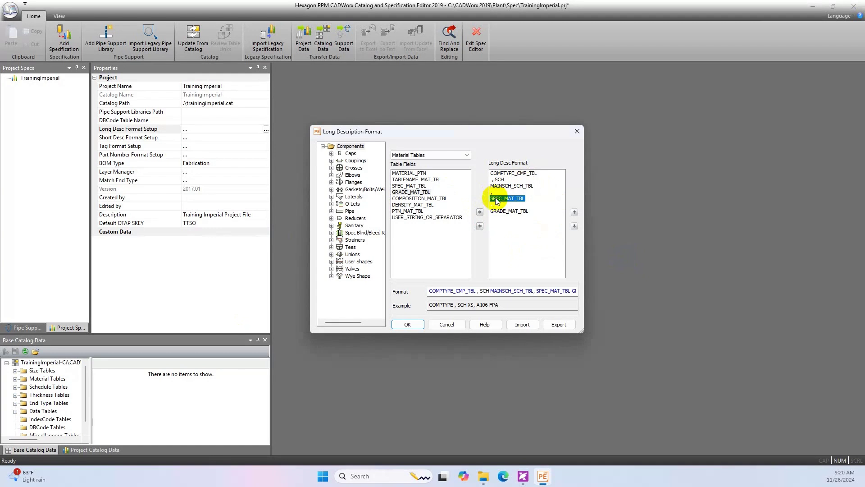
Step: Set the separator between SPEC_MAT_TBL and GRADE_MAT_TBL to a blank space and accept the long description format
left_click(493, 205)
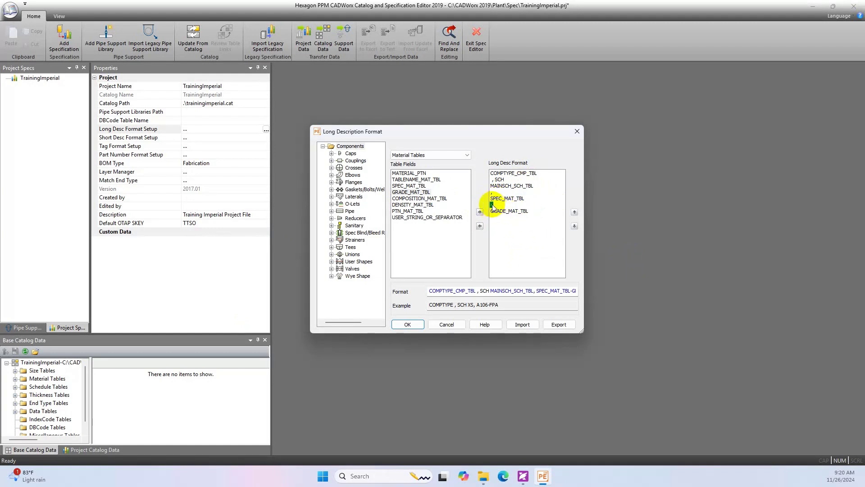
left_click(496, 206)
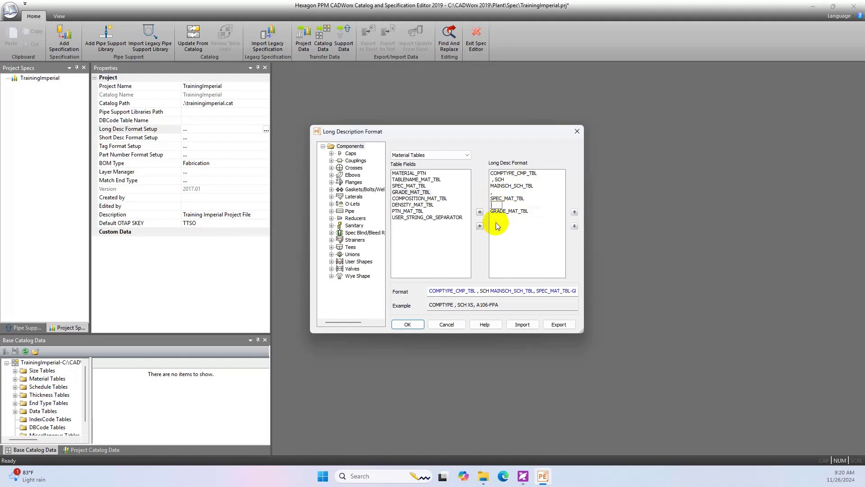
left_click(499, 224)
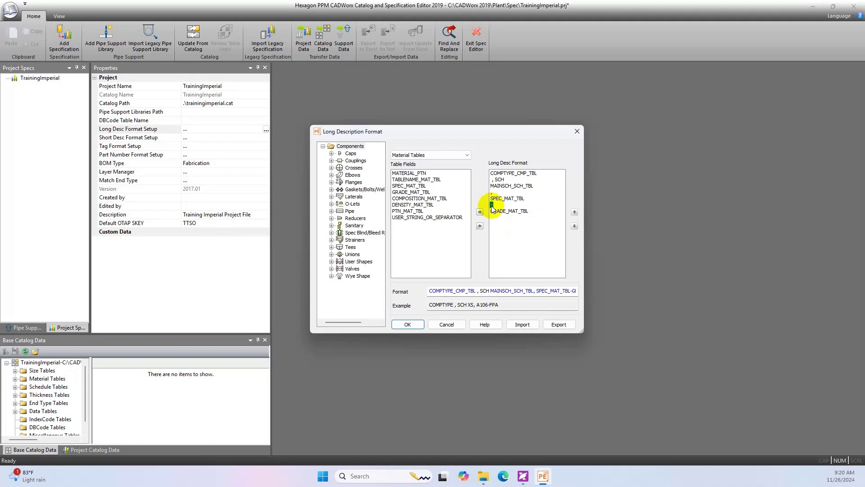
double_click(495, 205)
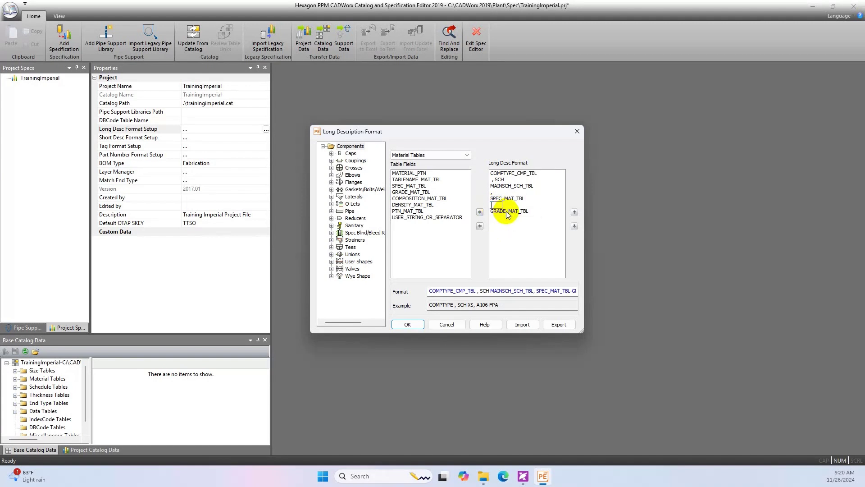
key("BackSpace")
key("Return")
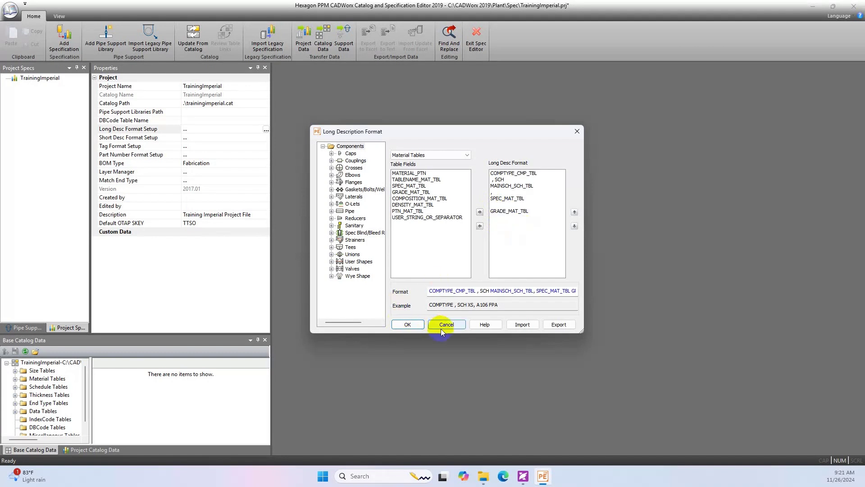
left_click(408, 326)
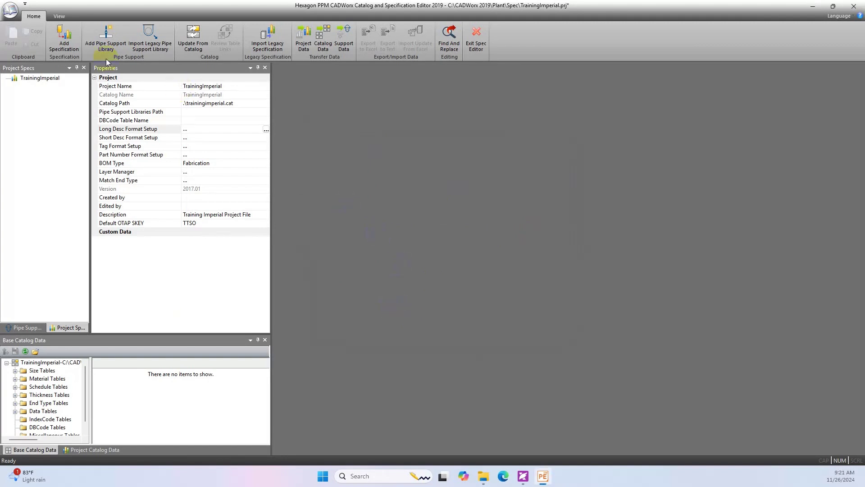
Step: Add a specification named TrainingSpecificationImperial with component class 150, size table Size and available sizes 0.5-24
left_click(64, 47)
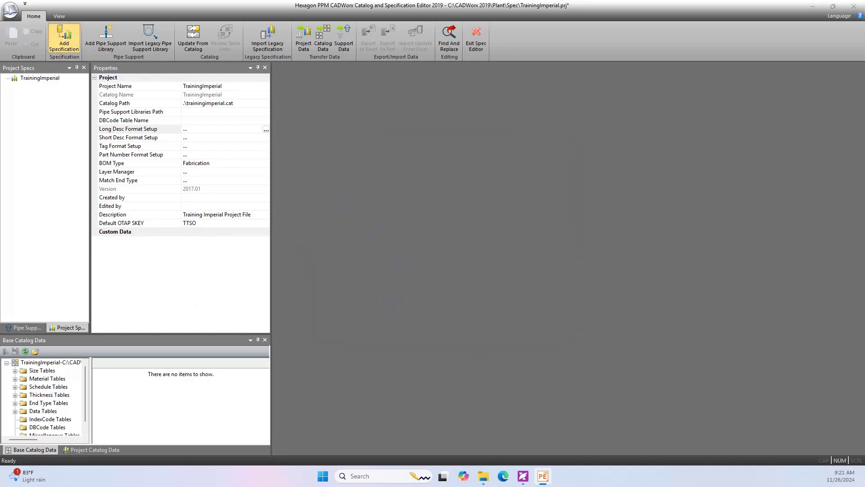
left_click_drag(316, 155, 444, 124)
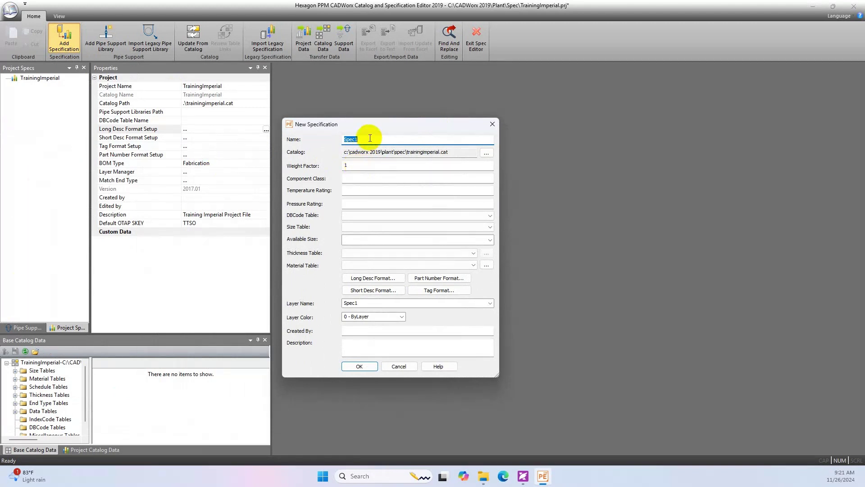
type("Training")
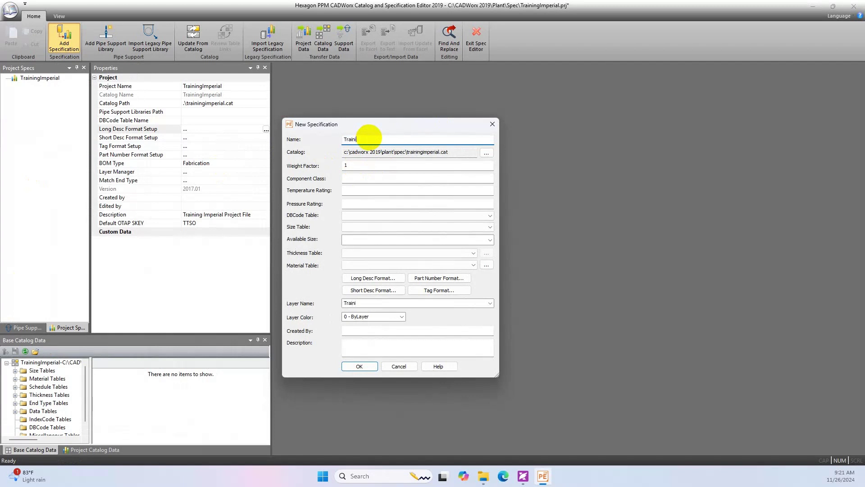
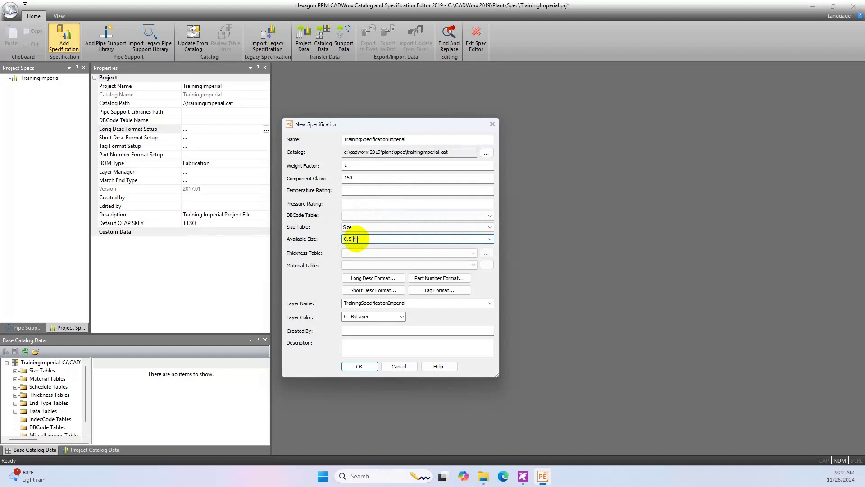
key("Left")
type("2")
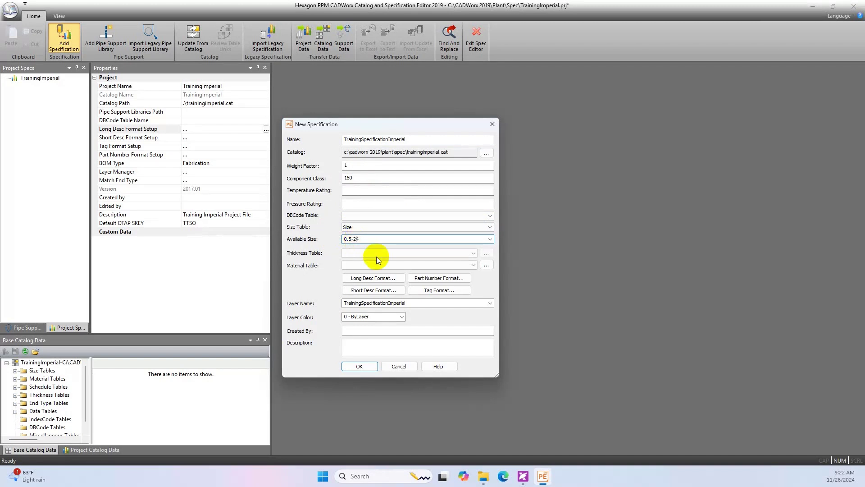
Step: Assign the THK thickness table and the MAT material table to the new specification
left_click(468, 255)
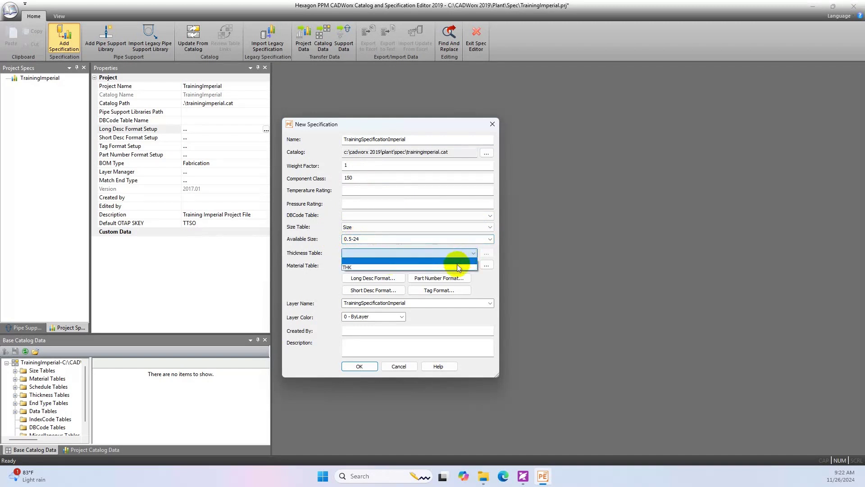
left_click(456, 266)
left_click(429, 265)
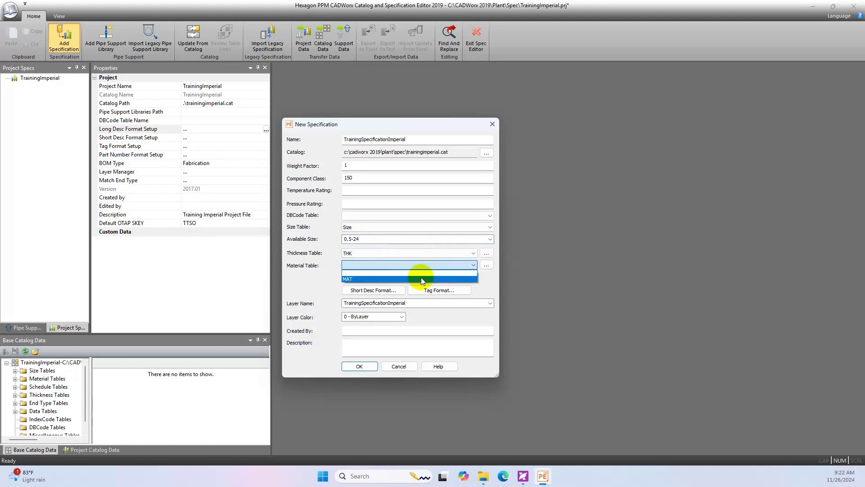
left_click(420, 279)
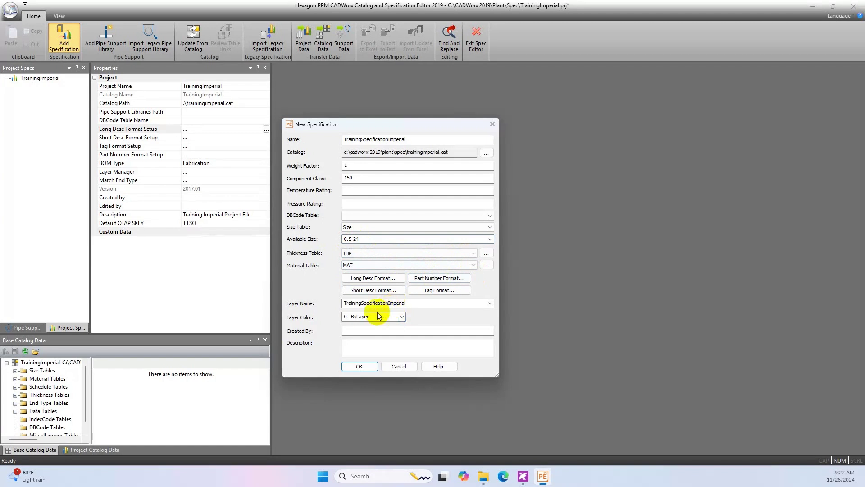
Step: Enter the description "Training Specification Imperial" and create the specification
left_click(385, 345)
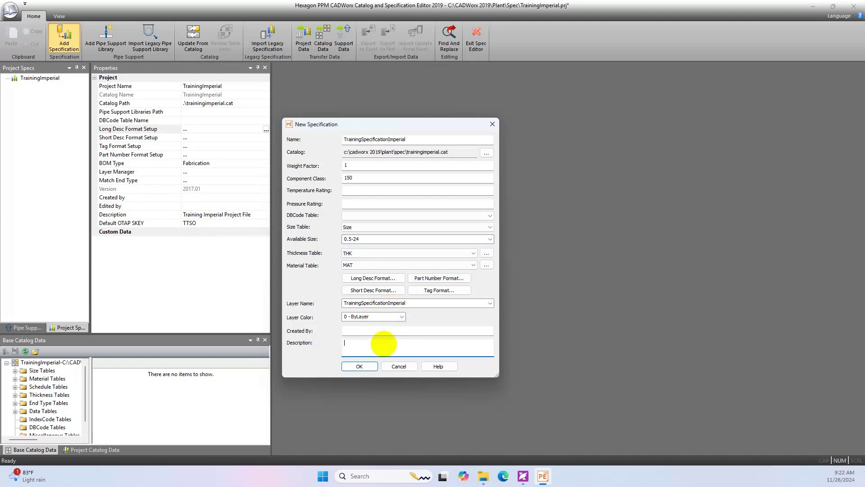
type("Training Specification Imperial")
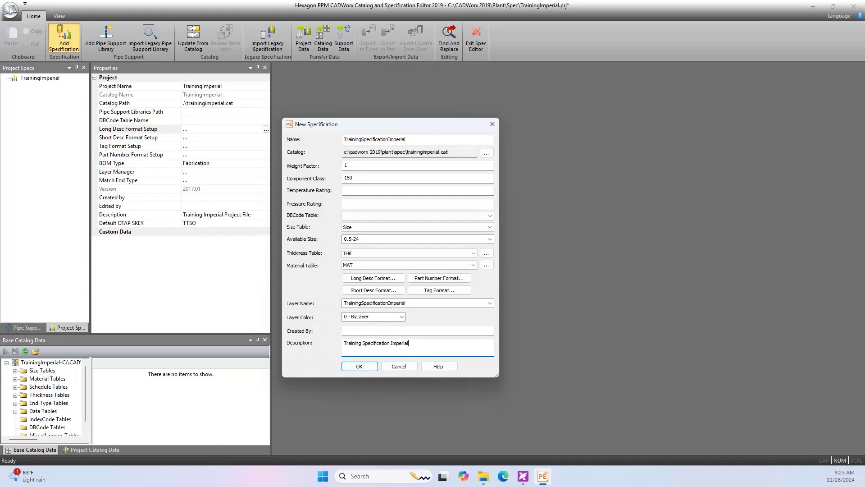
left_click(359, 367)
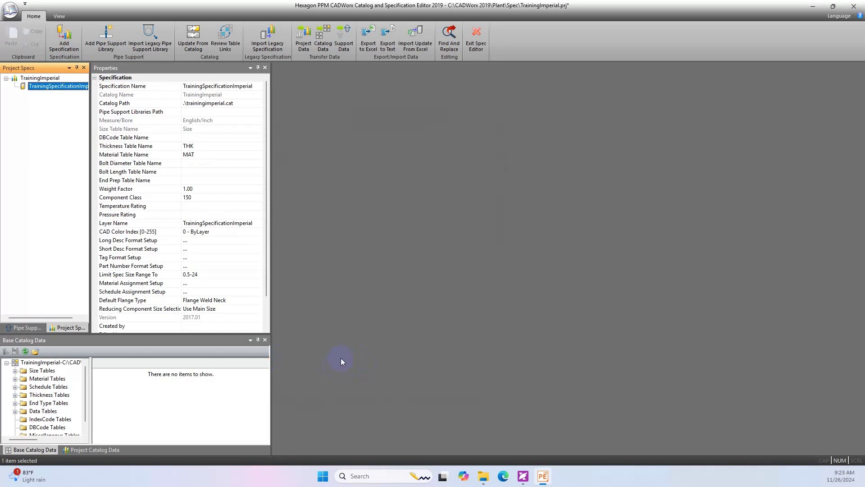
Step: Open TrainingSpecificationImperial from the project specs for component editing
left_click(65, 86)
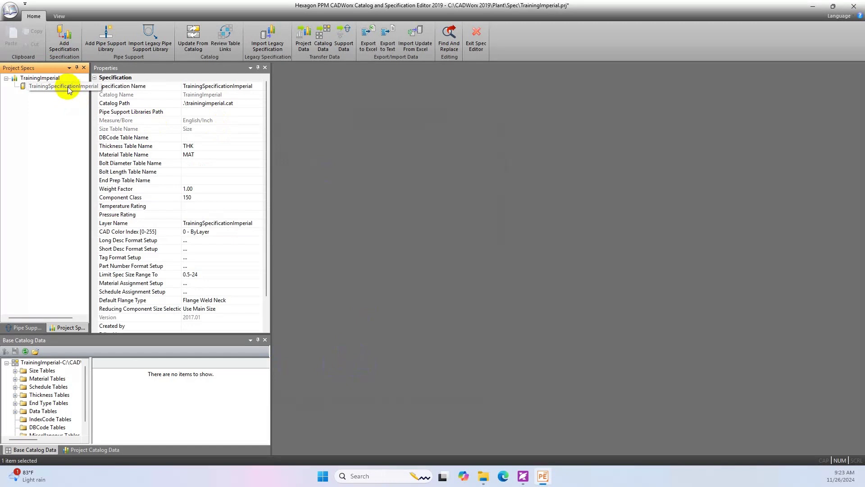
left_click(65, 86)
double_click(65, 88)
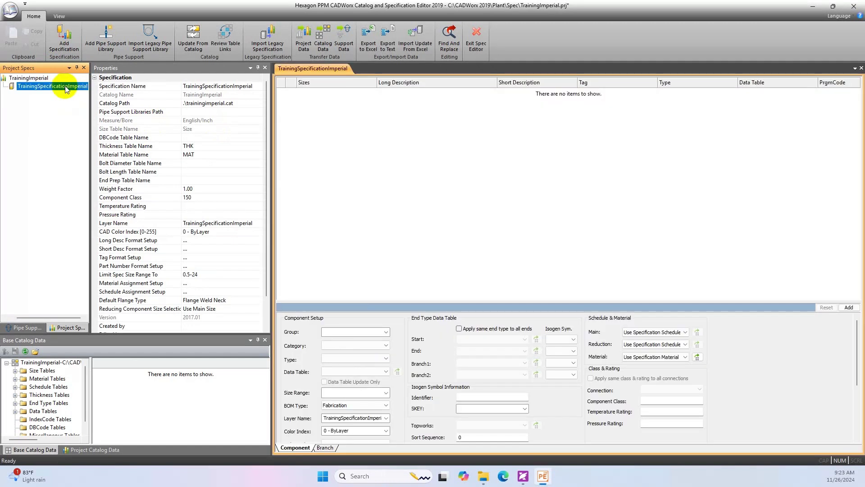
left_click(425, 229)
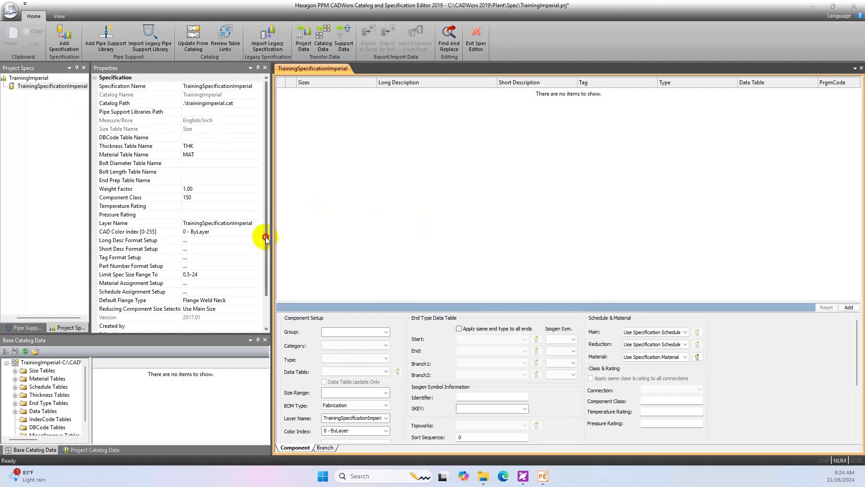
Step: Open the specification's Material Assignment Setup and add a material assignment named Fittings under All Components
left_click_drag(267, 229, 267, 267)
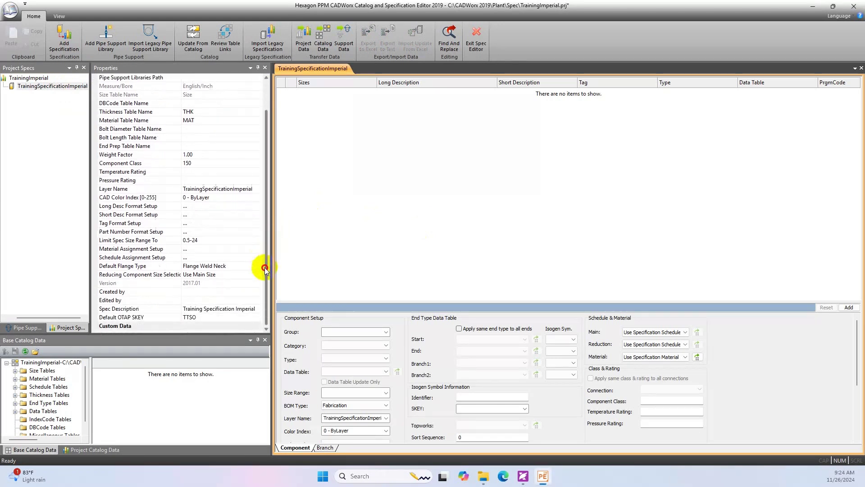
left_click(210, 242)
left_click(115, 250)
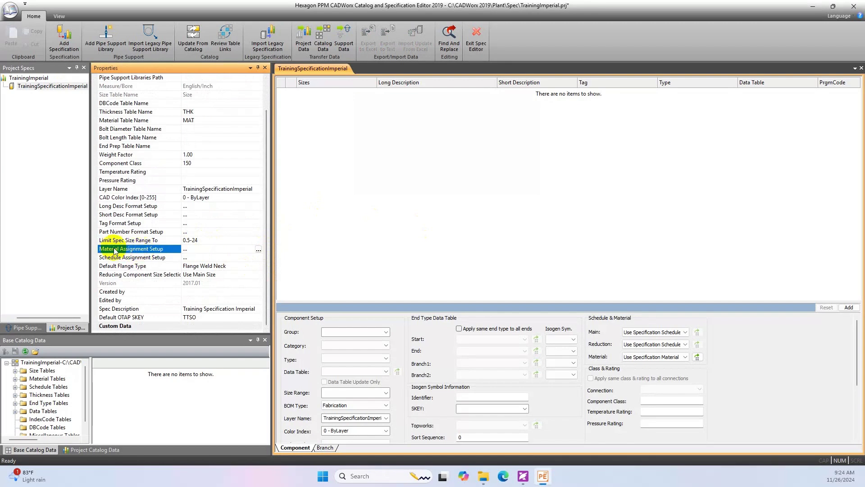
left_click(259, 249)
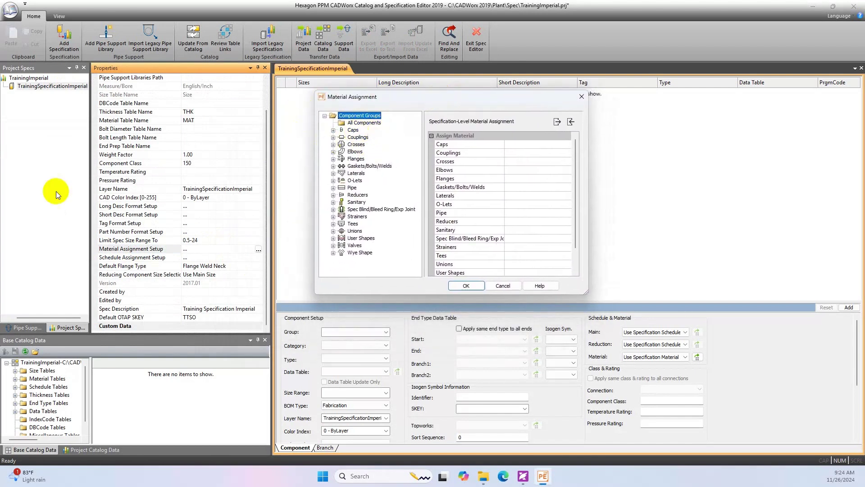
left_click(377, 123)
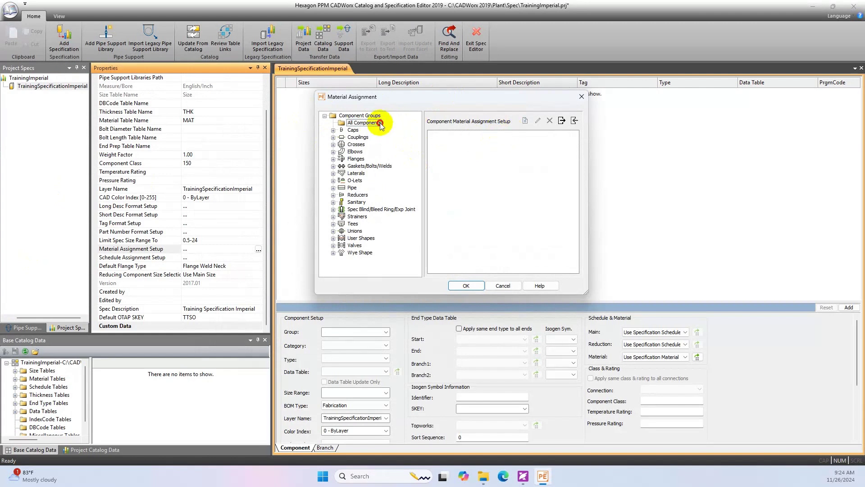
left_click(525, 121)
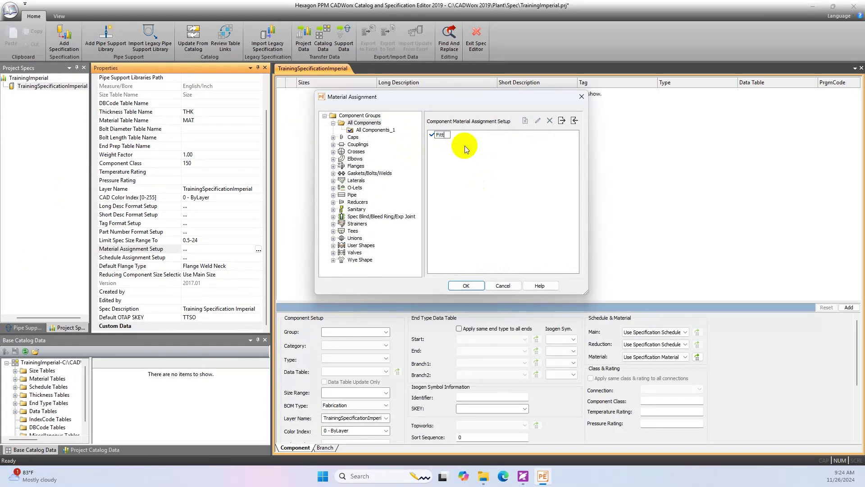
type("Fittings")
left_click(477, 158)
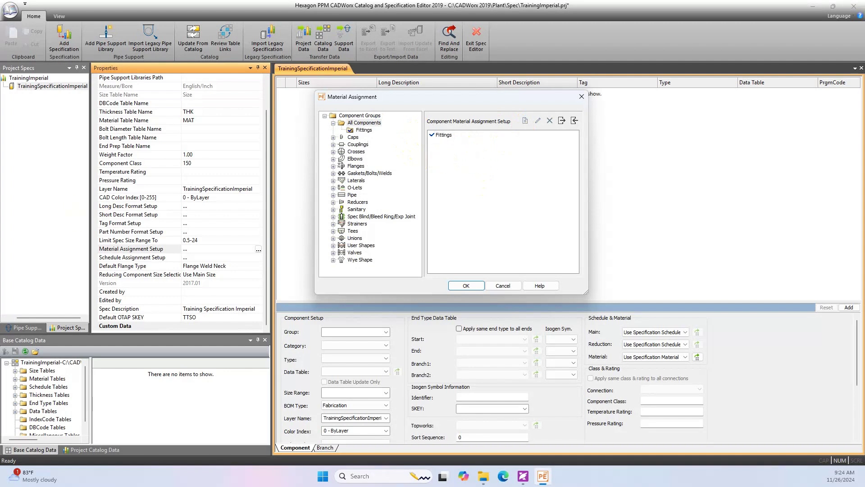
Step: Open the Fittings material assignment details and limit the size range to 0.5 through 24
left_click(445, 135)
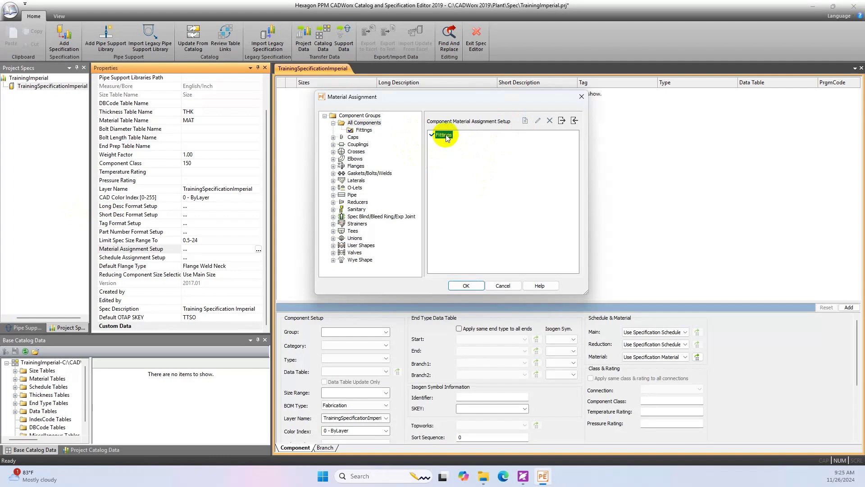
double_click(446, 135)
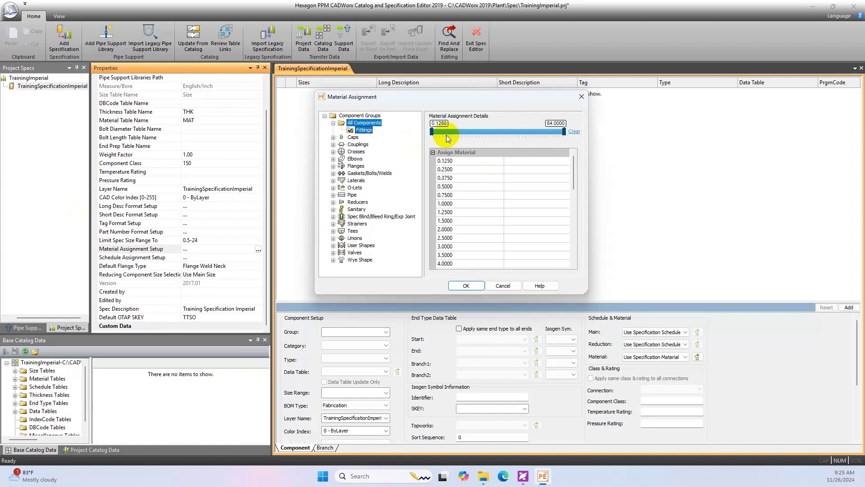
left_click_drag(432, 130, 446, 133)
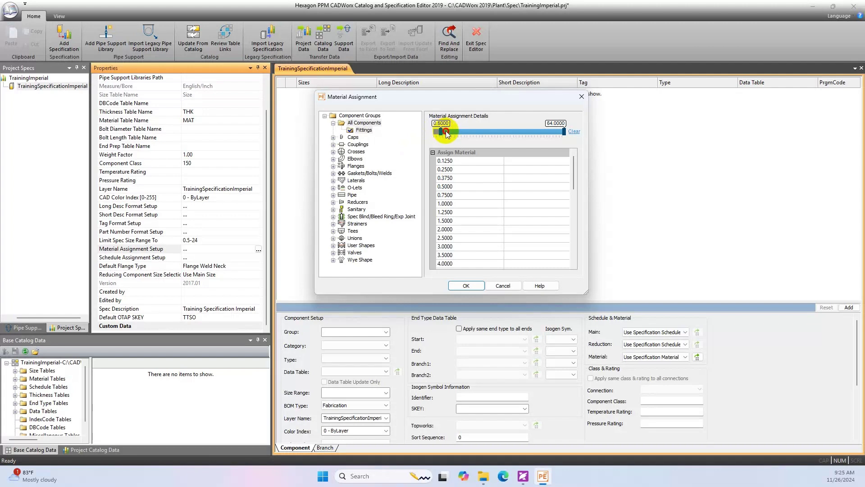
left_click_drag(563, 137, 506, 133)
Step: Assign ASTM A105 to the Fittings sizes from 0.5 to 2
left_click(476, 160)
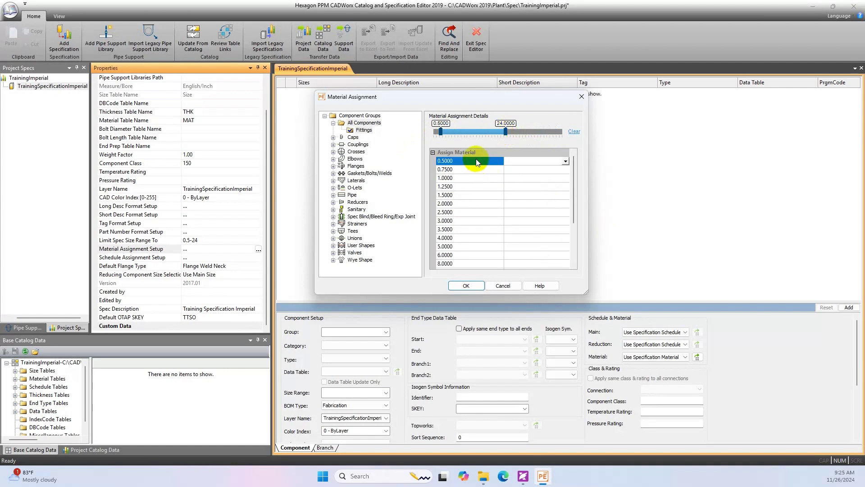
left_click(467, 204, "shift")
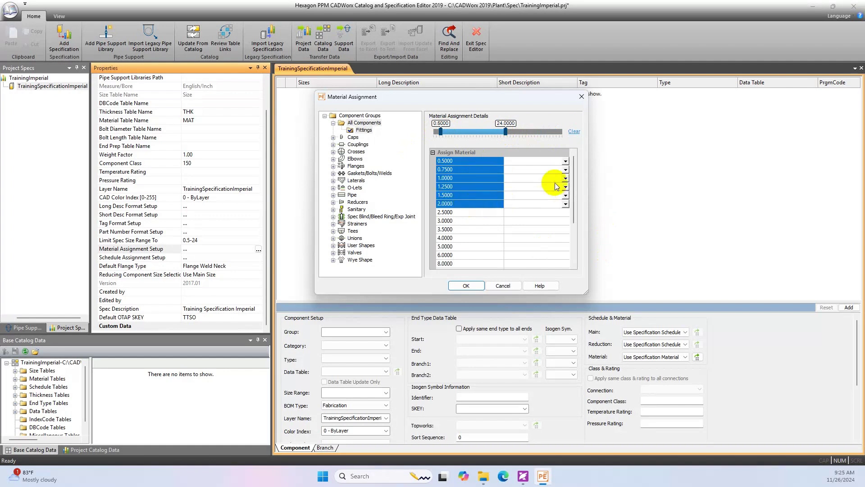
right_click(471, 163)
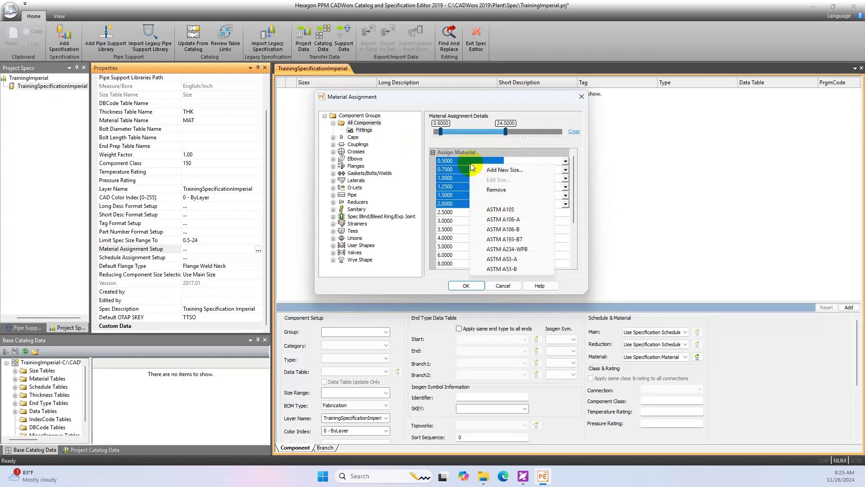
left_click(510, 209)
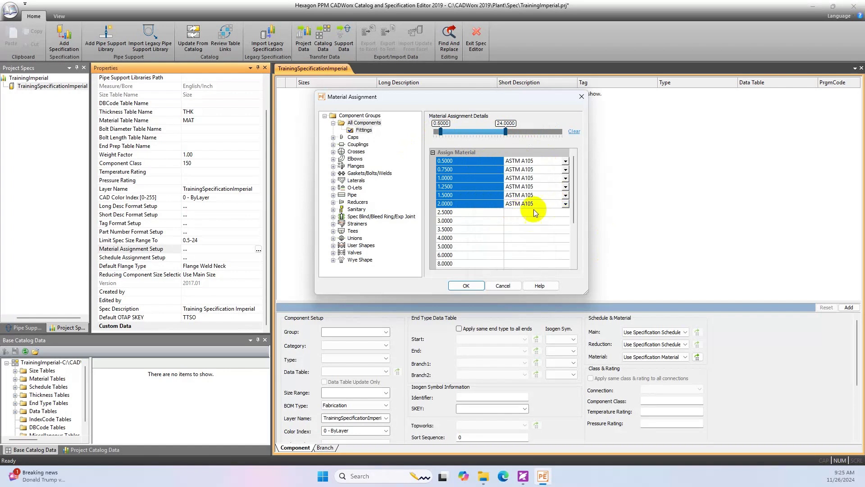
Step: Assign ASTM A234-WPB to the Fittings sizes from 2.5 to 24 and accept the material assignment
scroll(492, 244, "down", 3)
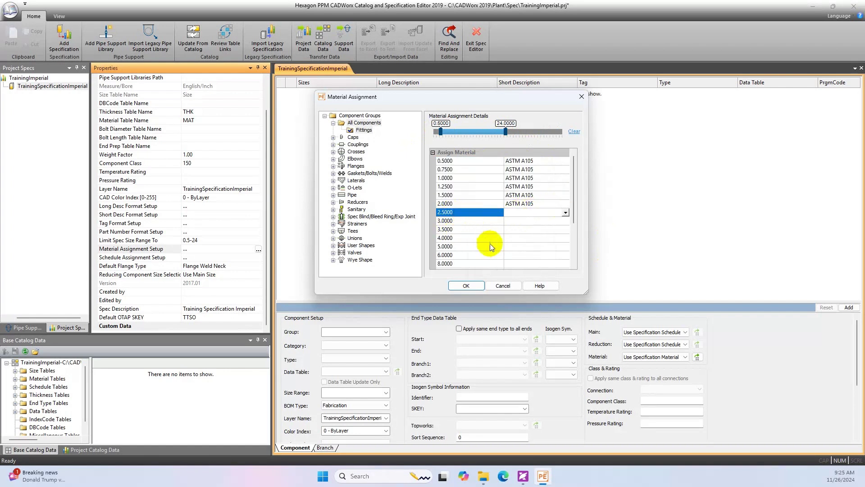
left_click(464, 263, "shift")
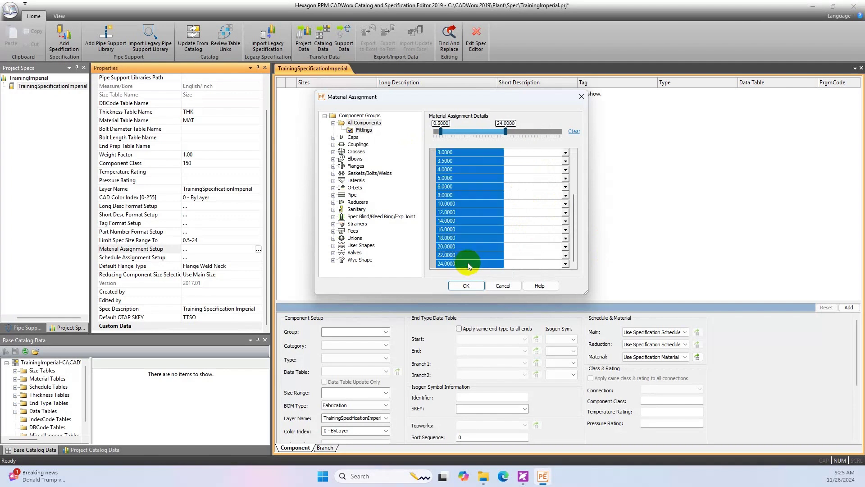
right_click(476, 222)
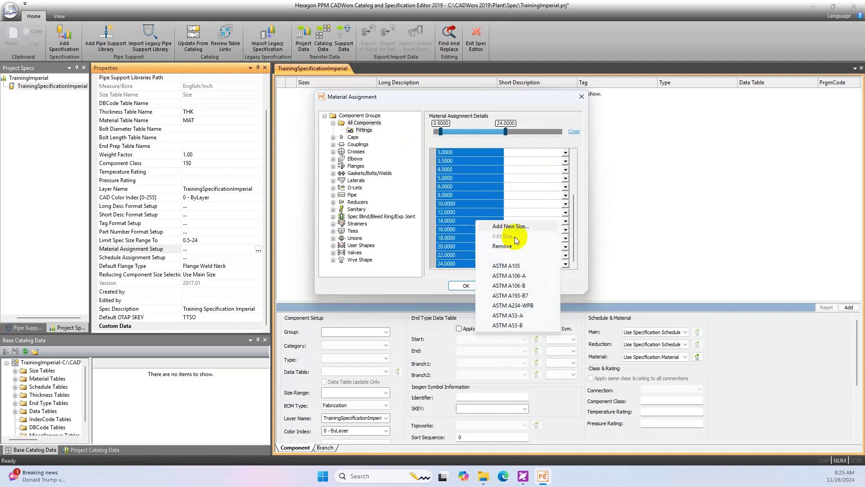
left_click(527, 305)
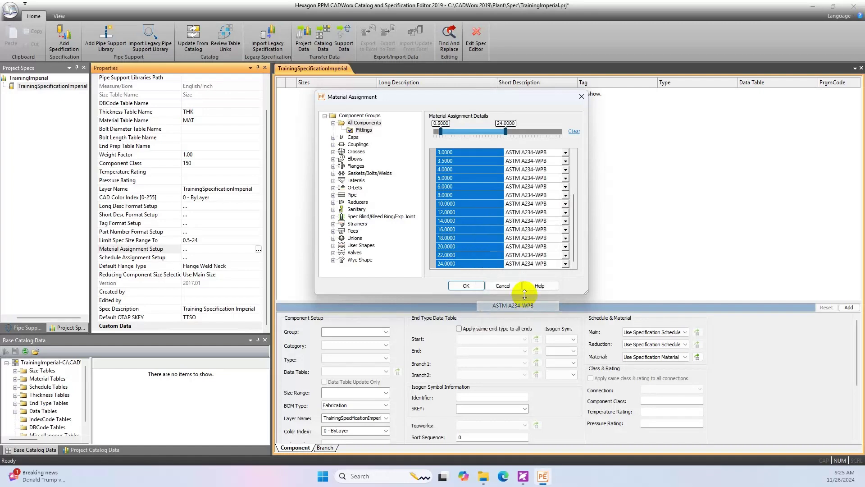
left_click(464, 286)
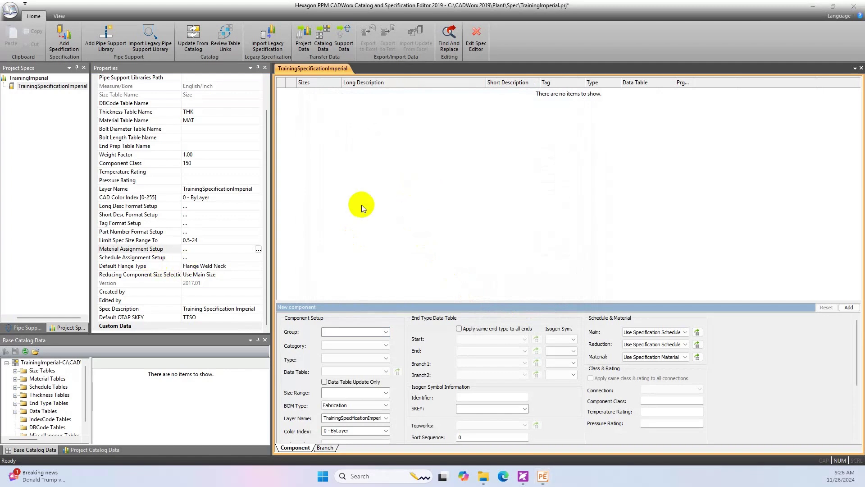
left_click(129, 250)
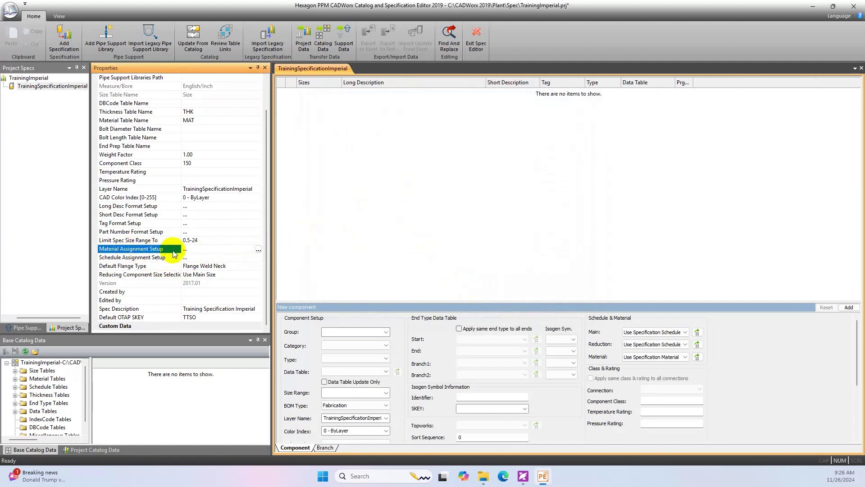
left_click(142, 258)
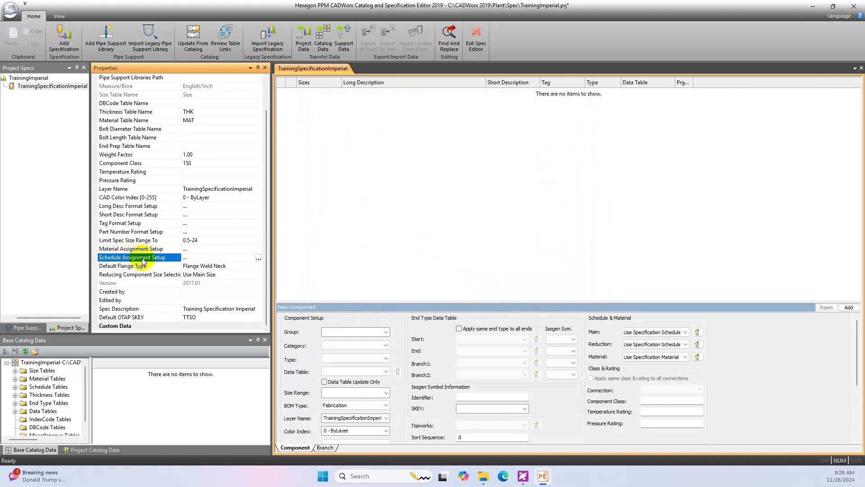
left_click(498, 244)
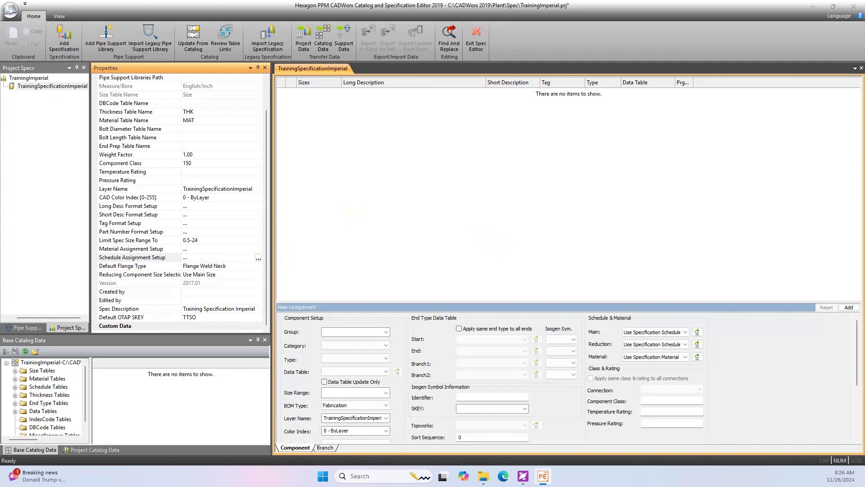
Step: Open the specification's Schedule Assignment Setup and assign schedule XS to sizes 0.5 through 1.5
left_click(258, 258)
left_click_drag(329, 177, 426, 112)
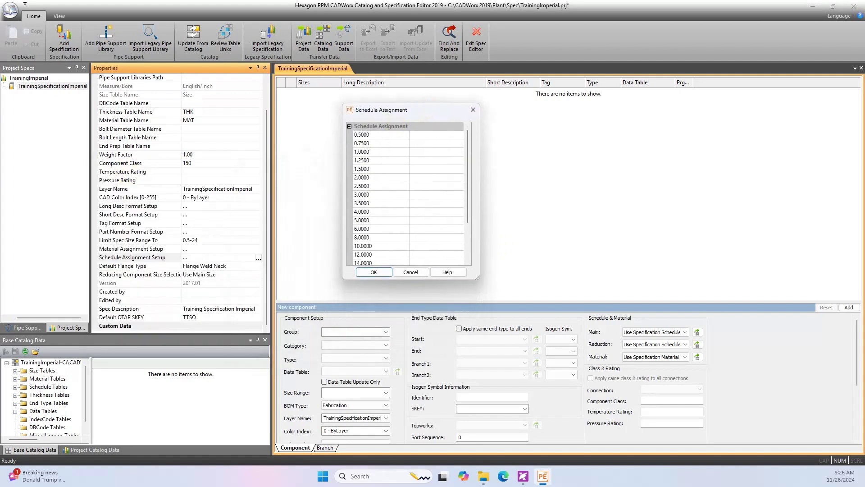
left_click(394, 134)
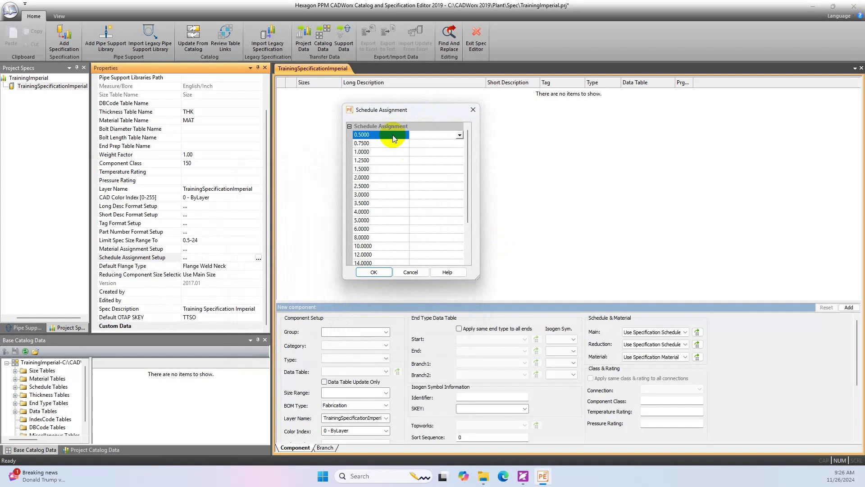
left_click(380, 168, "shift")
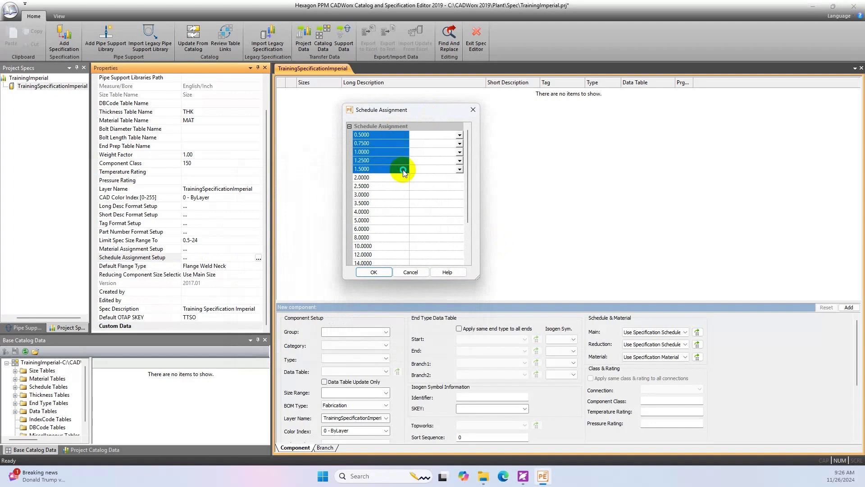
right_click(403, 173)
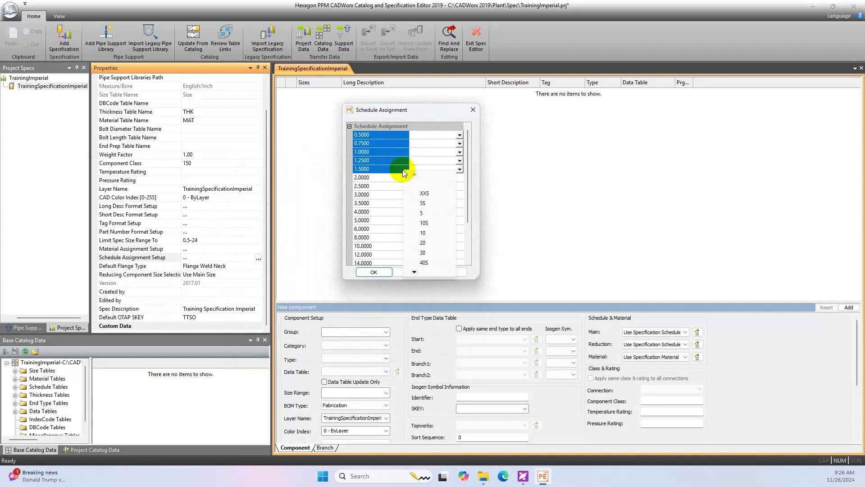
left_click(414, 272)
left_click(414, 271)
left_click(414, 272)
left_click(414, 272)
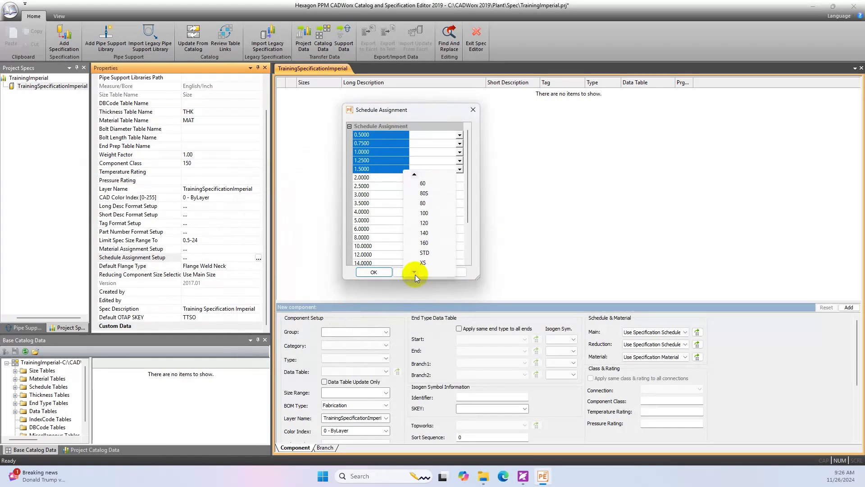
left_click(425, 263)
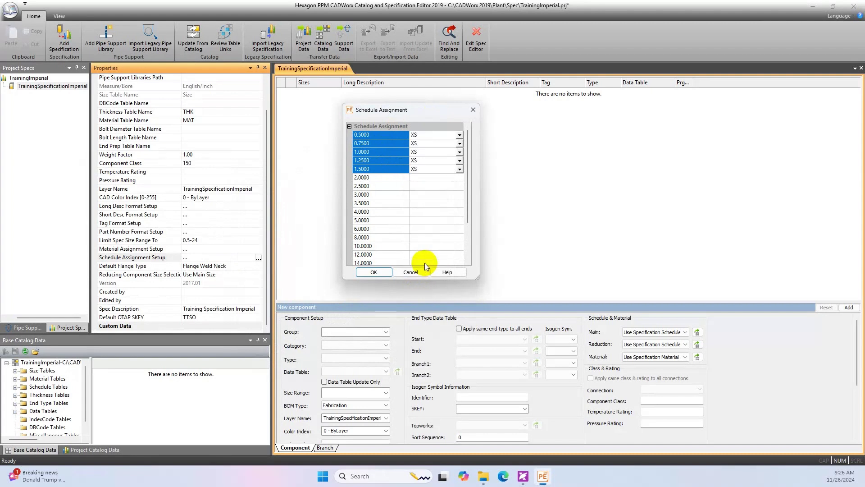
Step: Assign schedule STD to sizes 2 through 24 and accept the schedule assignment
left_click(396, 178)
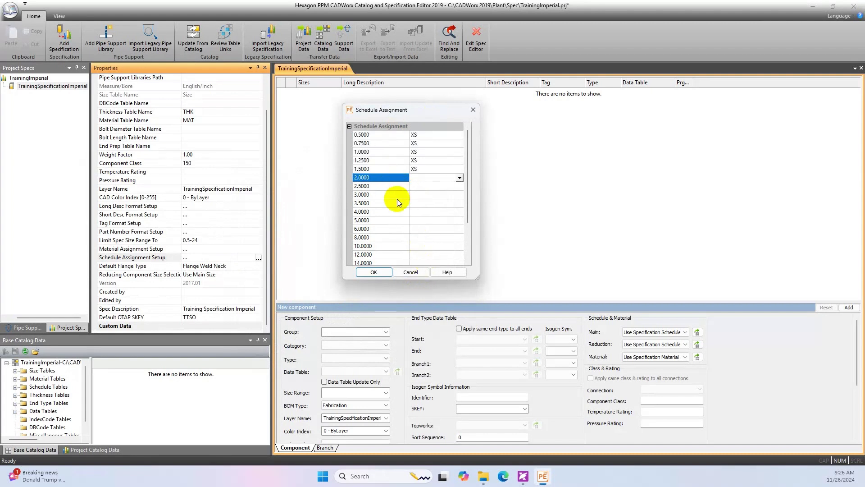
scroll(398, 215, "down", 2)
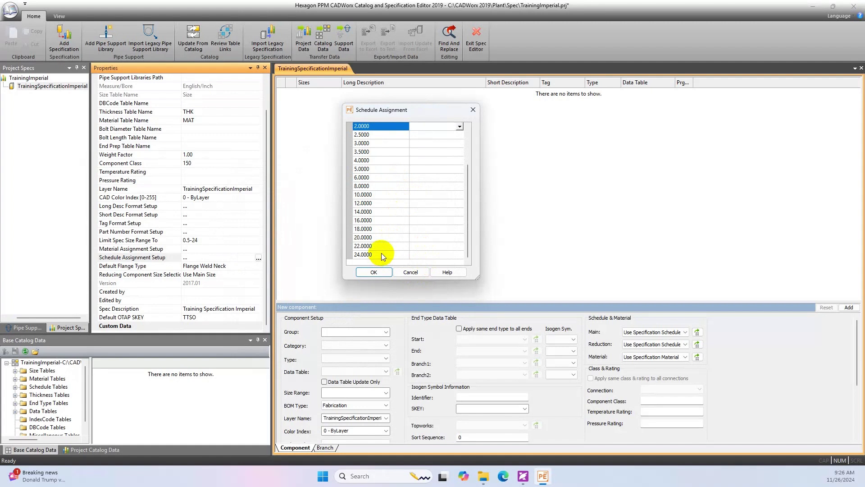
left_click(381, 255, "shift")
left_click(392, 152)
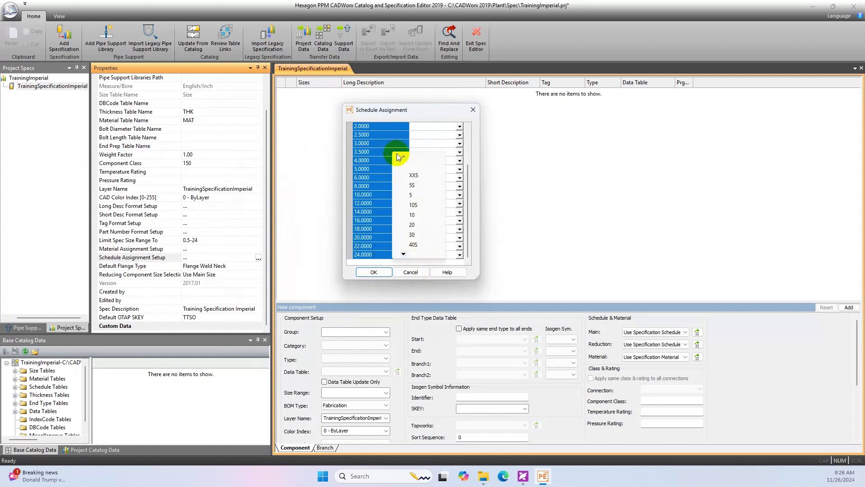
left_click(403, 255)
left_click(404, 254)
left_click(403, 254)
left_click(404, 254)
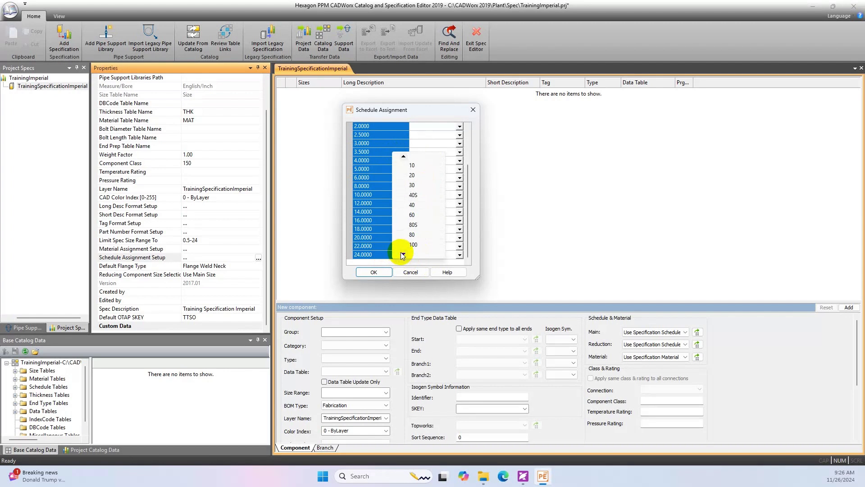
left_click(403, 255)
left_click(403, 254)
left_click(404, 254)
left_click(404, 254)
left_click(413, 247)
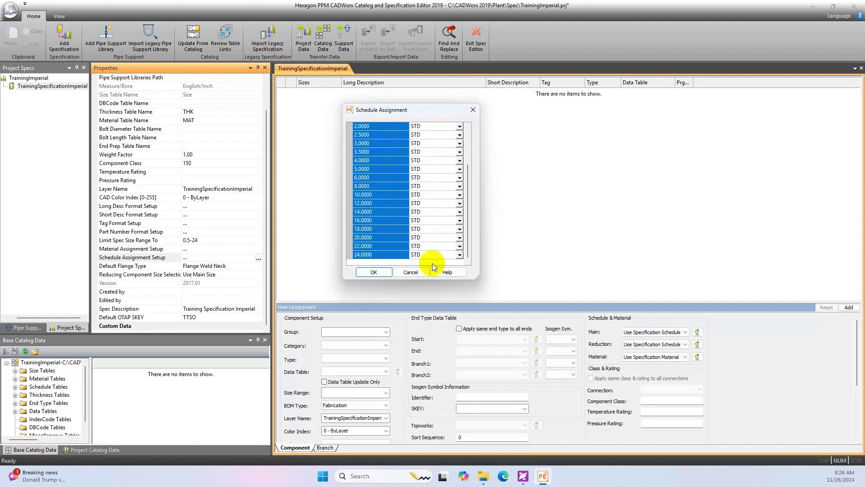
left_click(377, 273)
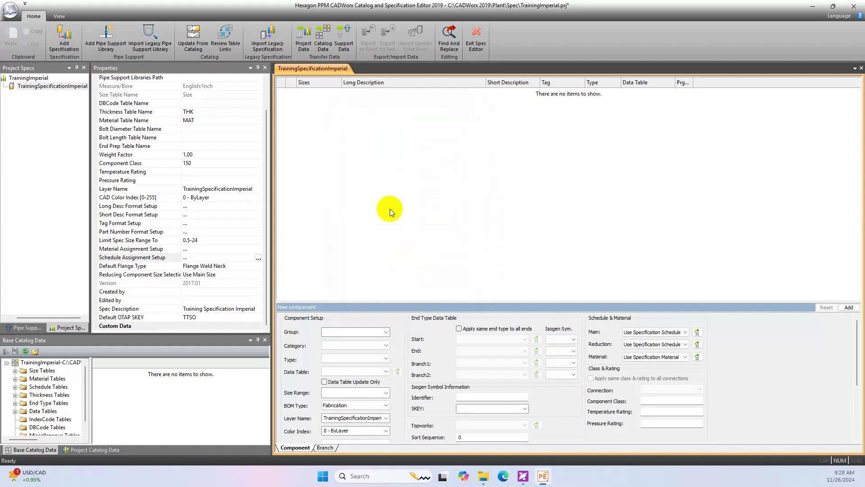
Step: Add a component with category Pipe, type Pipe and data table PIP_BW to the specification, and select it in the component list
left_click(387, 346)
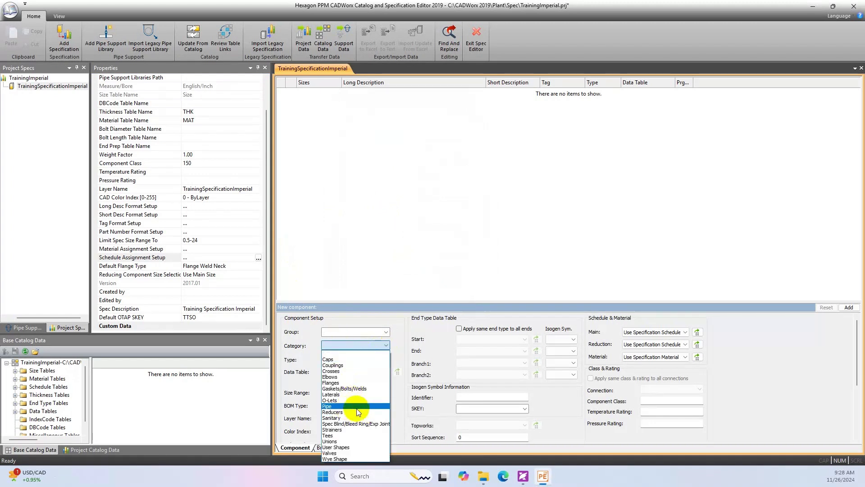
left_click(356, 407)
left_click(386, 360)
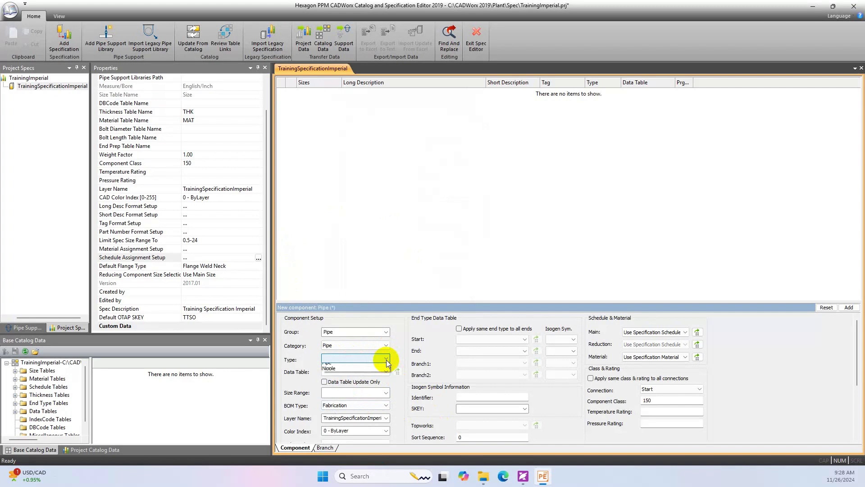
left_click(366, 366)
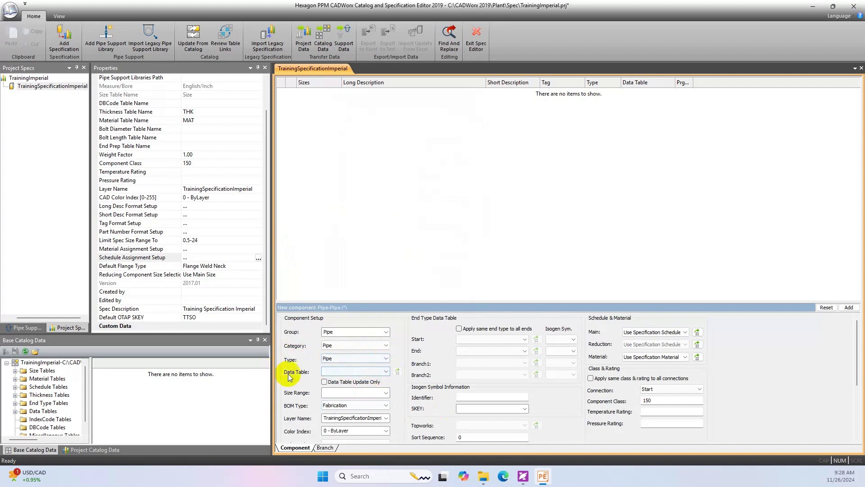
left_click(386, 372)
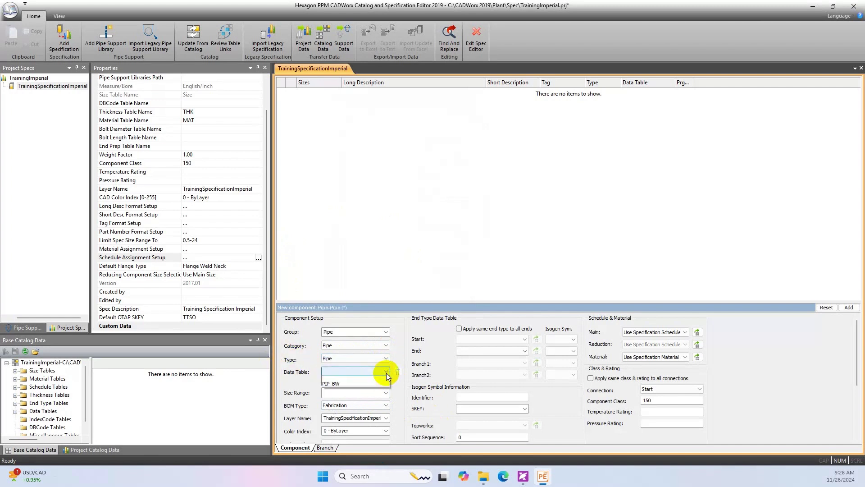
left_click(334, 386)
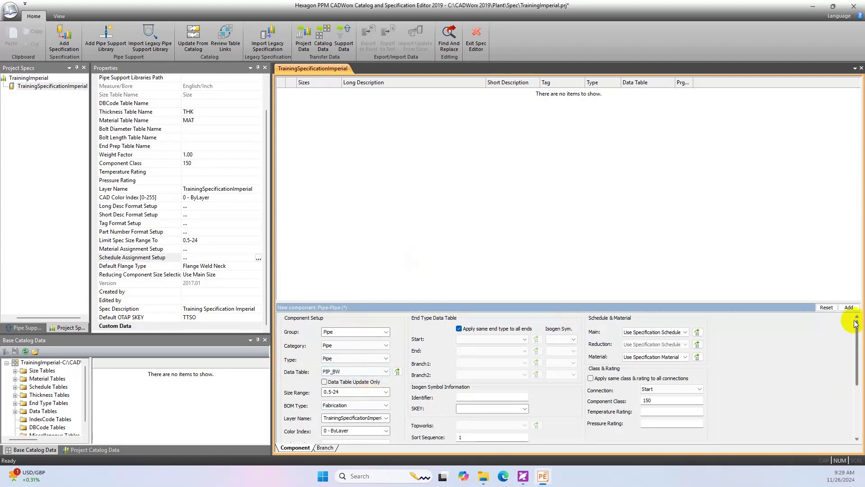
left_click(849, 307)
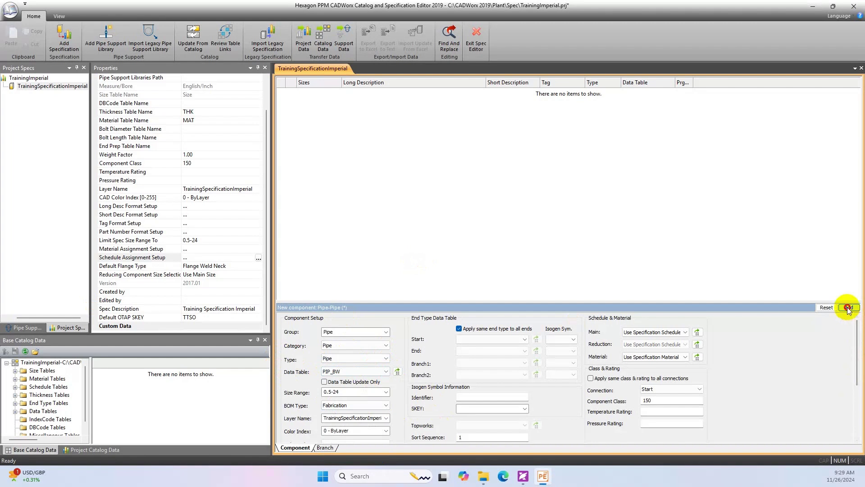
left_click(282, 103)
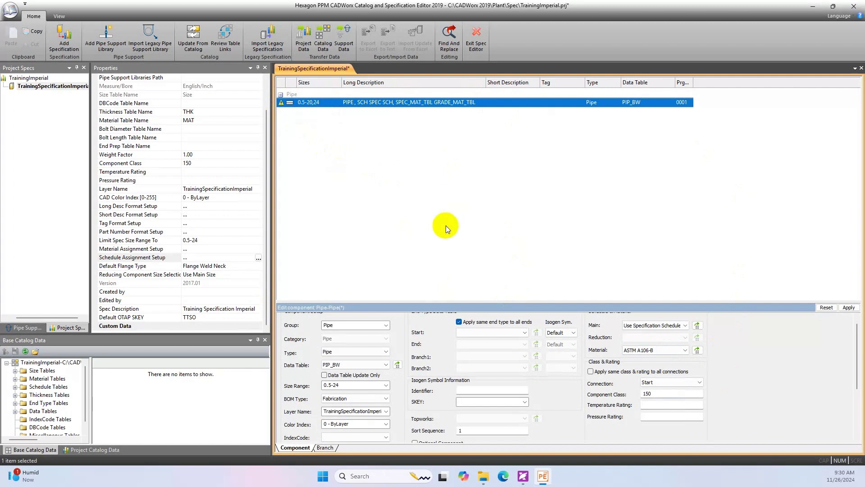
Step: Start a new component with category Elbows, type Elbow and data table 90L_BW
right_click(423, 145)
left_click(443, 151)
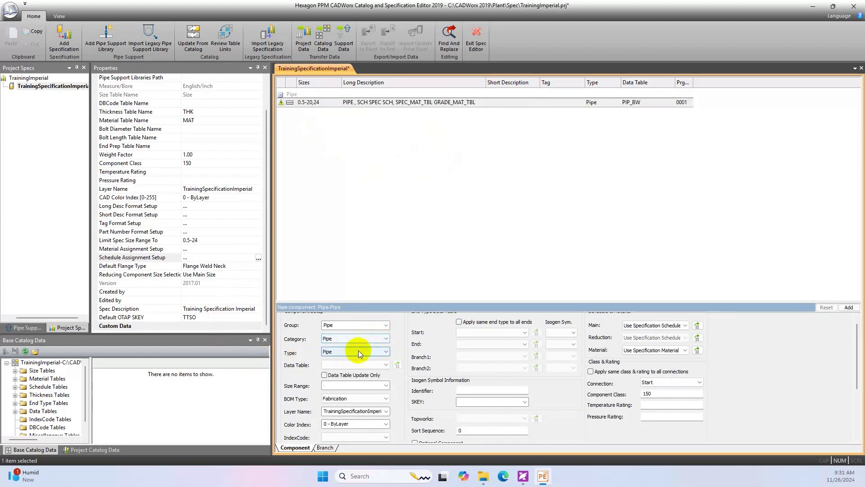
left_click(387, 340)
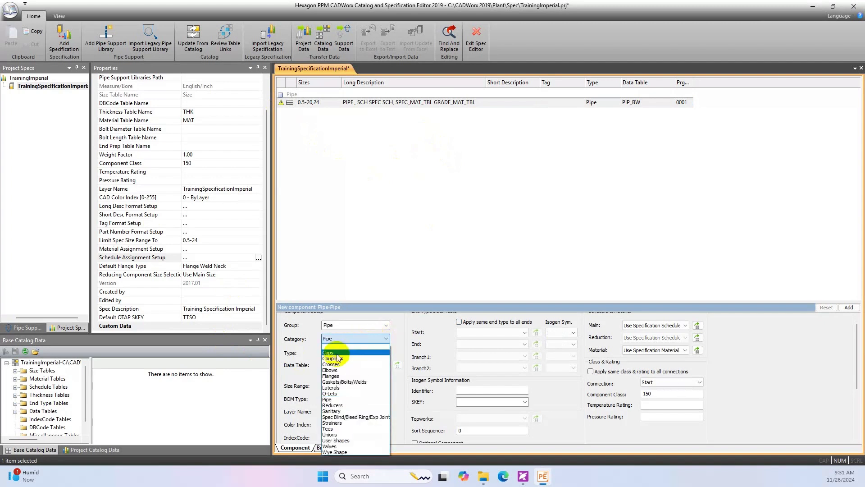
left_click(338, 370)
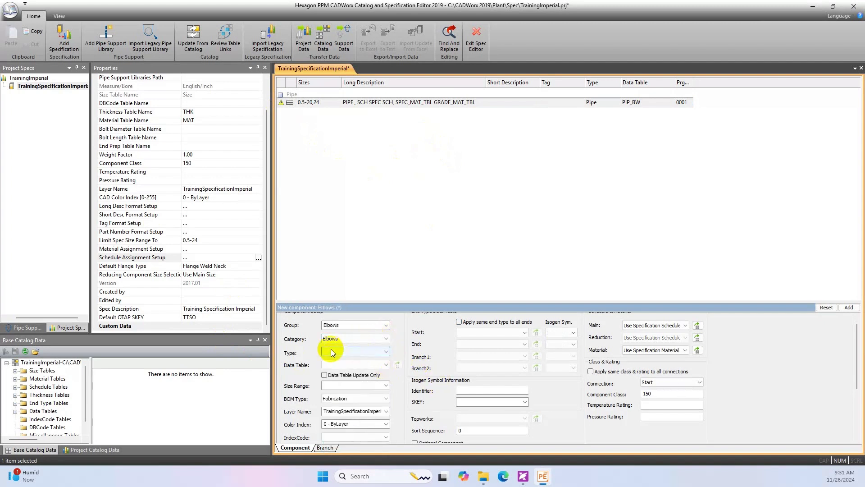
left_click(387, 353)
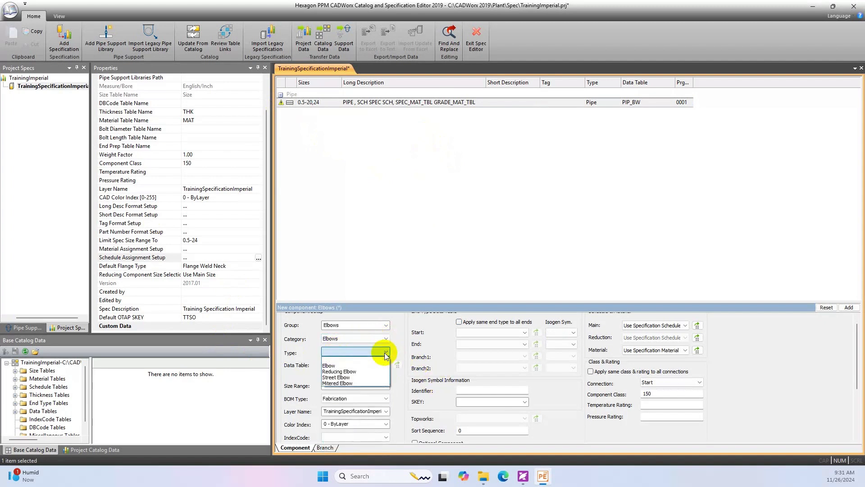
left_click(345, 366)
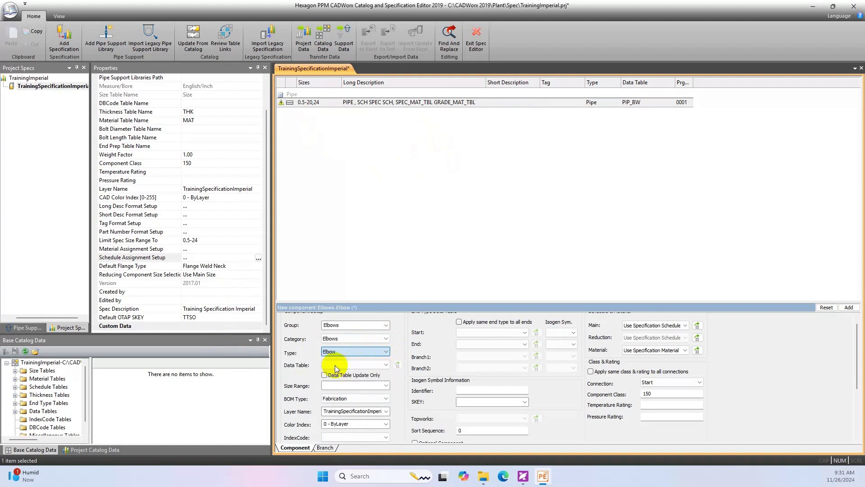
left_click(386, 365)
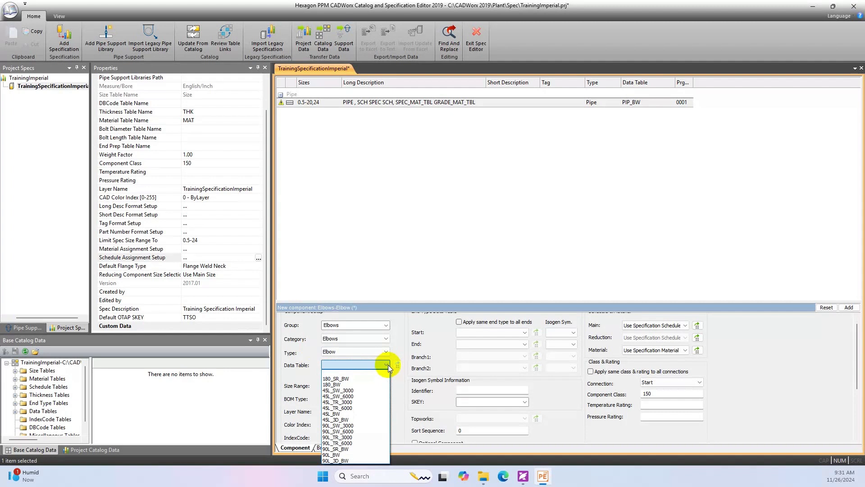
left_click(338, 455)
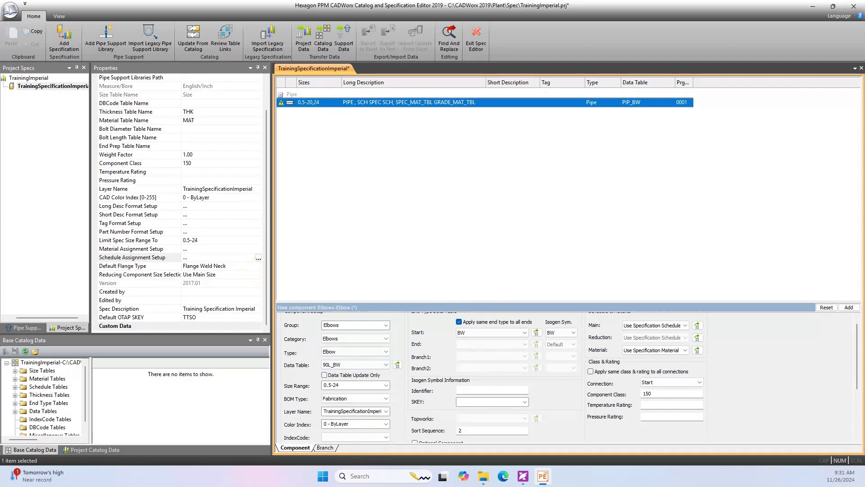
left_click(361, 254)
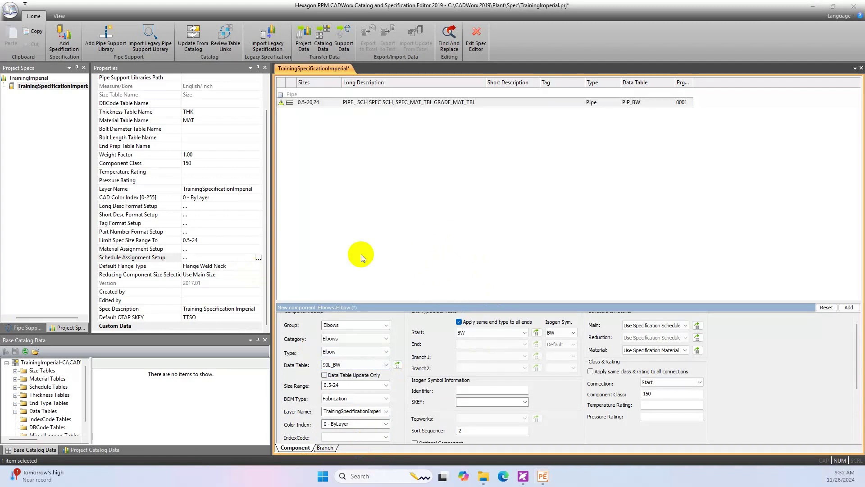
Step: Limit the new elbow's size range to 2-24 by excluding sizes 0.5 through 1.5
left_click(386, 385)
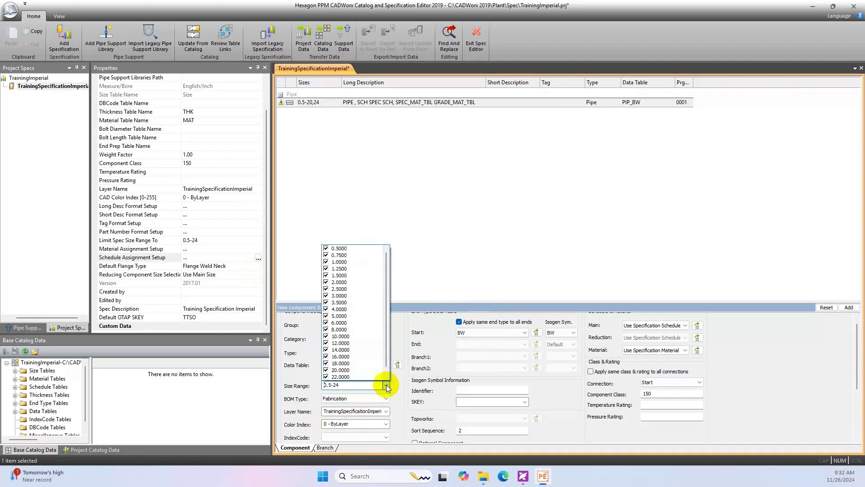
left_click(326, 249)
left_click(326, 255)
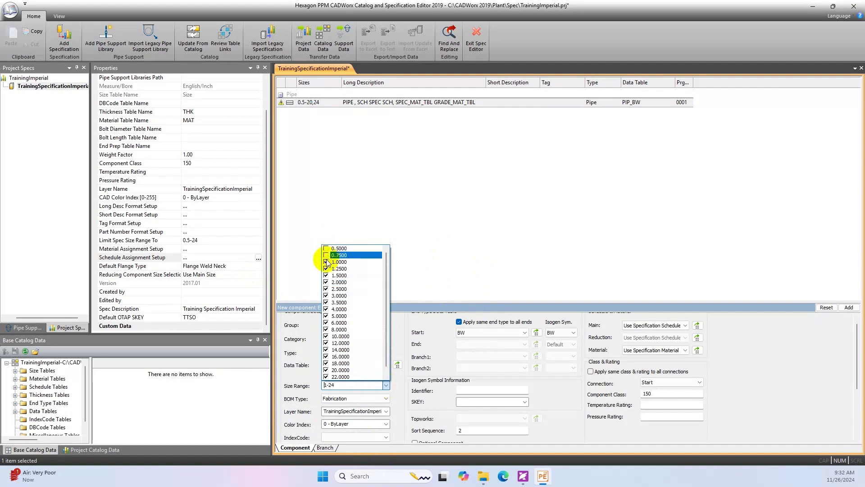
left_click(326, 262)
left_click(326, 268)
left_click(326, 276)
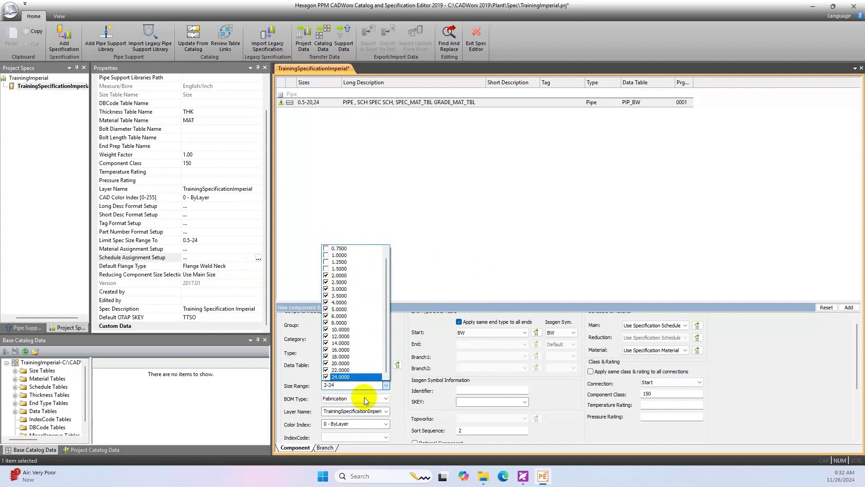
left_click(400, 387)
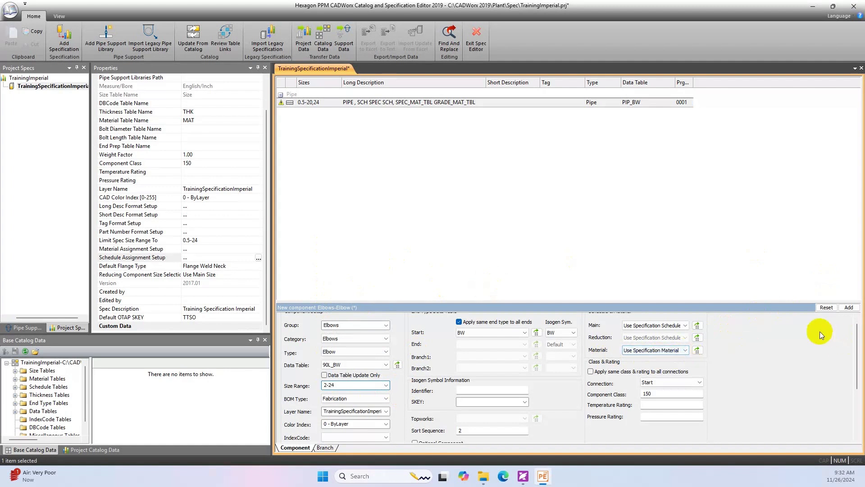
Step: Set the elbow's material to Fittings and add the component to the specification
left_click(686, 350)
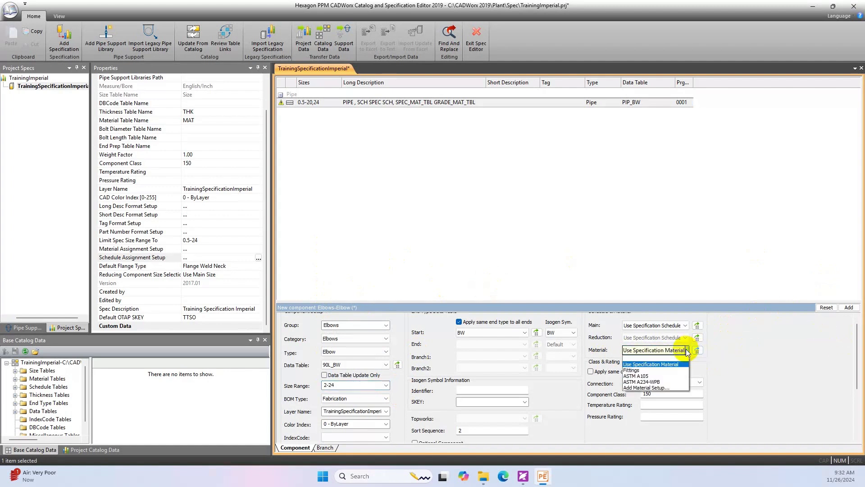
left_click(636, 370)
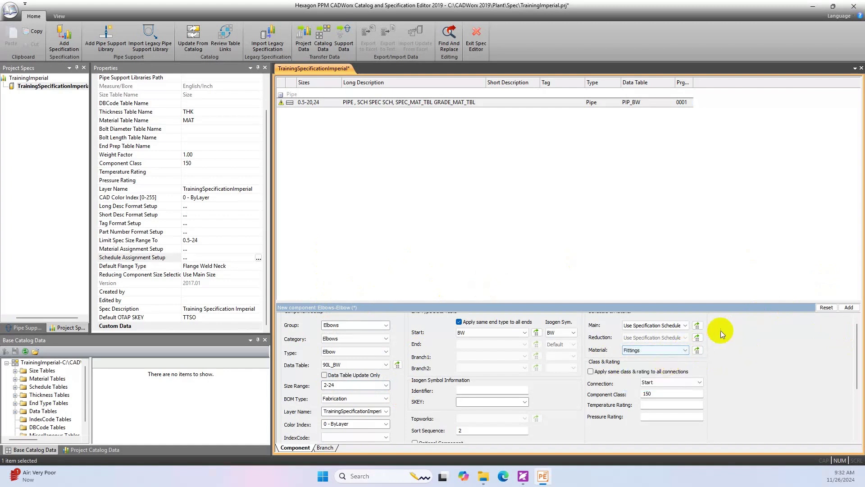
left_click(848, 309)
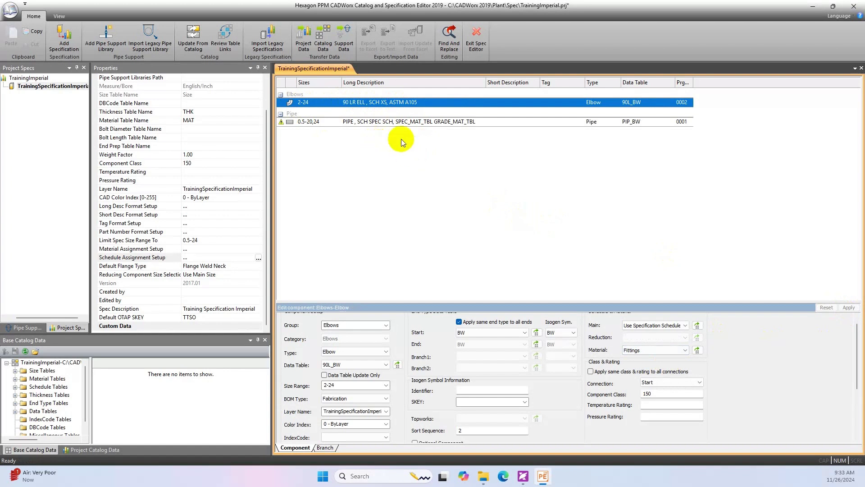
Step: Set the pipe component's material to ASTM A106-B and apply the change
left_click(371, 122)
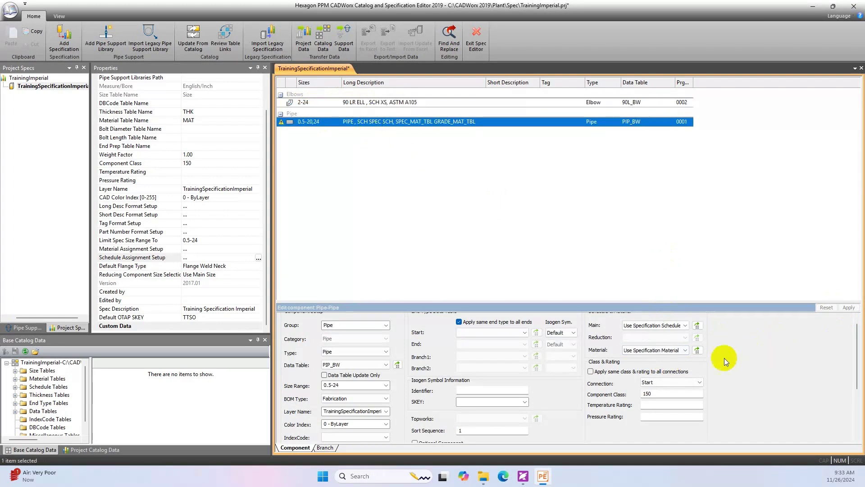
left_click(685, 351)
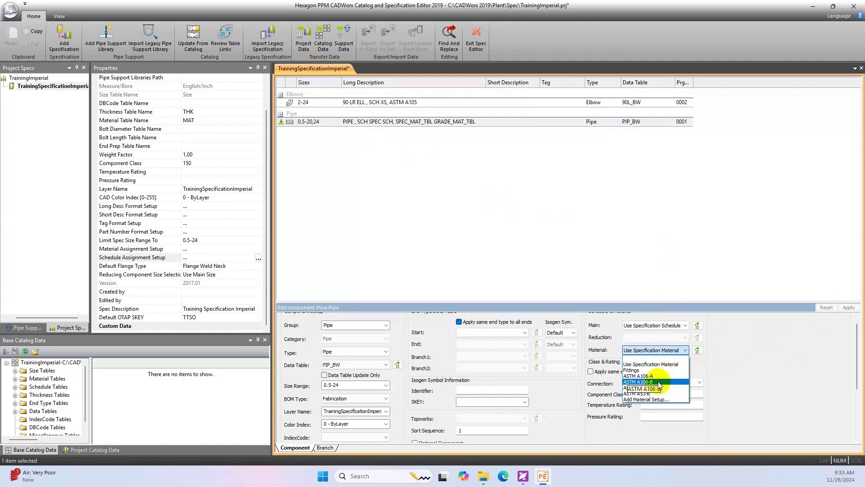
left_click(658, 382)
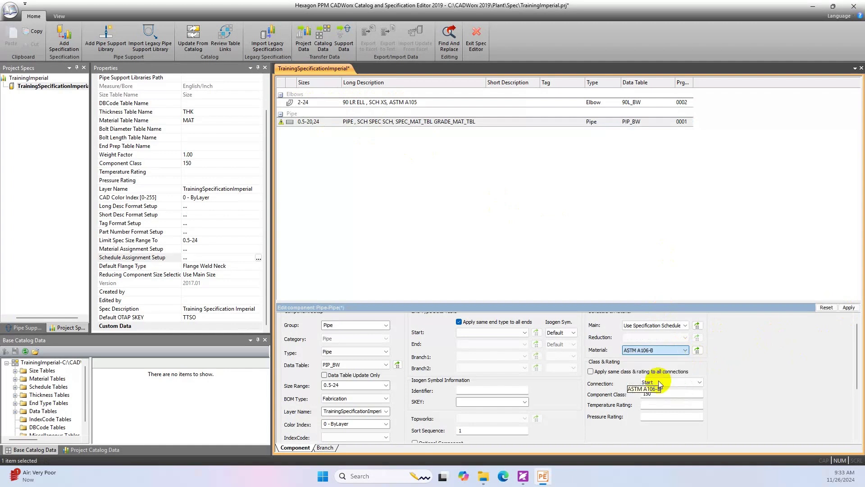
left_click(581, 274)
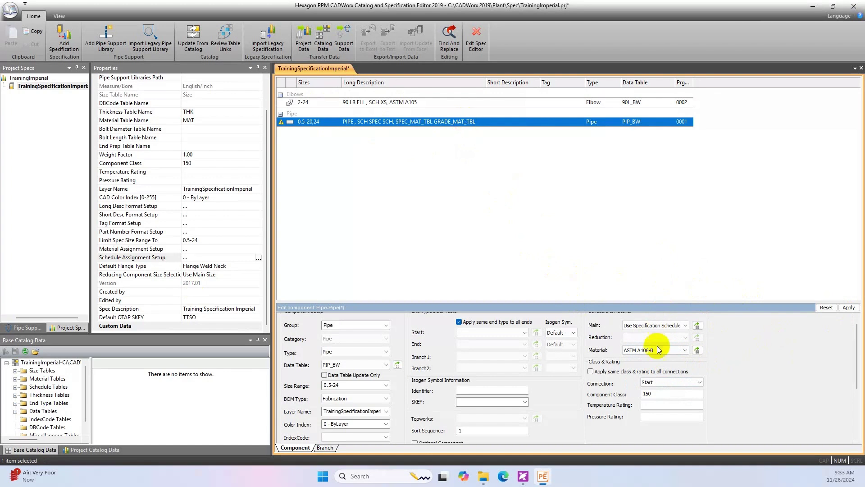
left_click(850, 309)
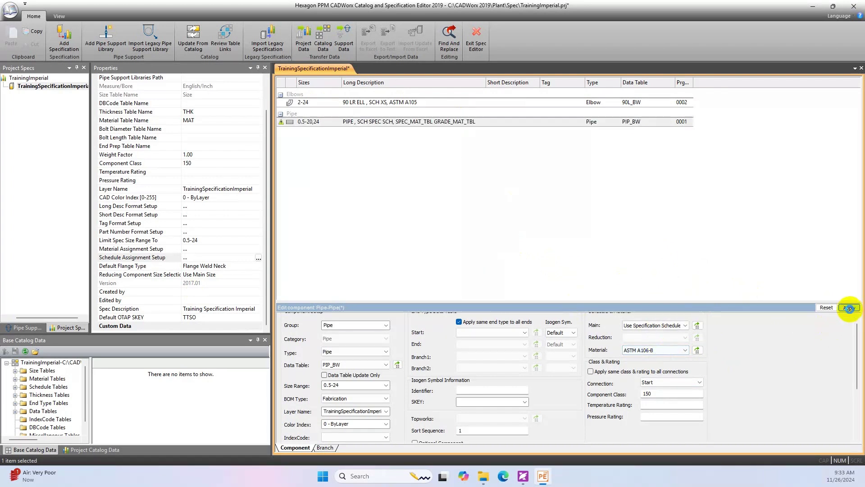
Step: Compare the long descriptions and settings of the pipe and elbow components in the specification
left_click(379, 120)
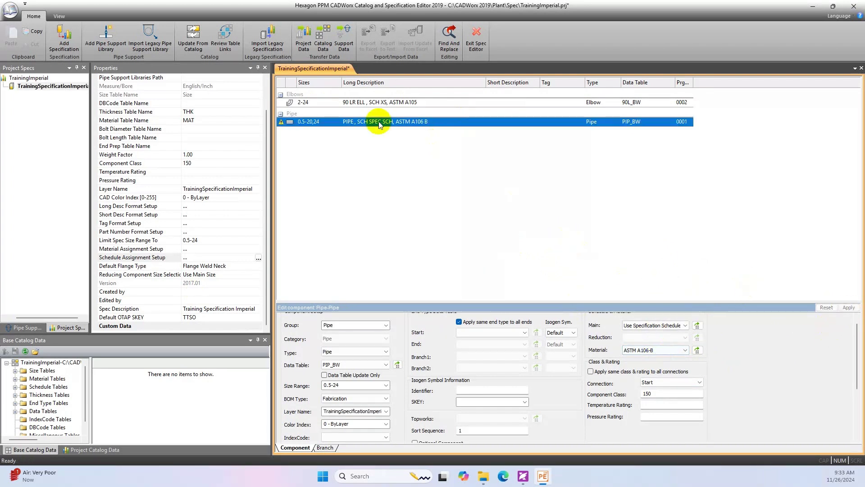
left_click(398, 102)
left_click(401, 124)
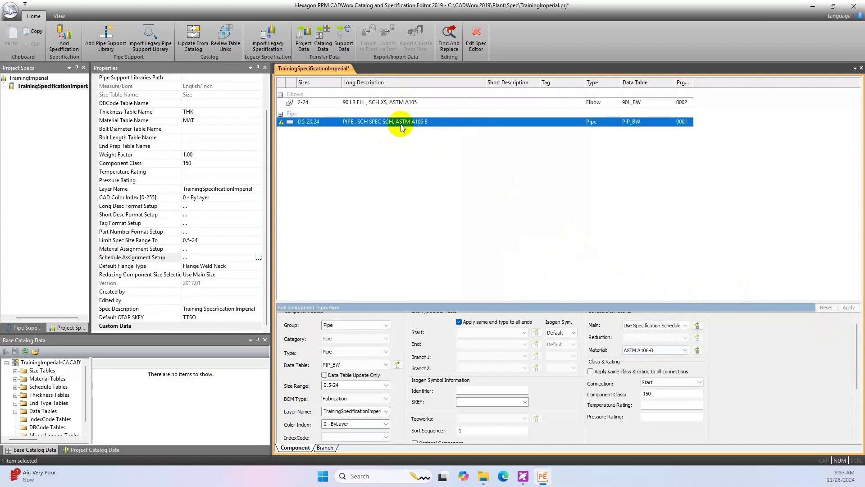
left_click(399, 103)
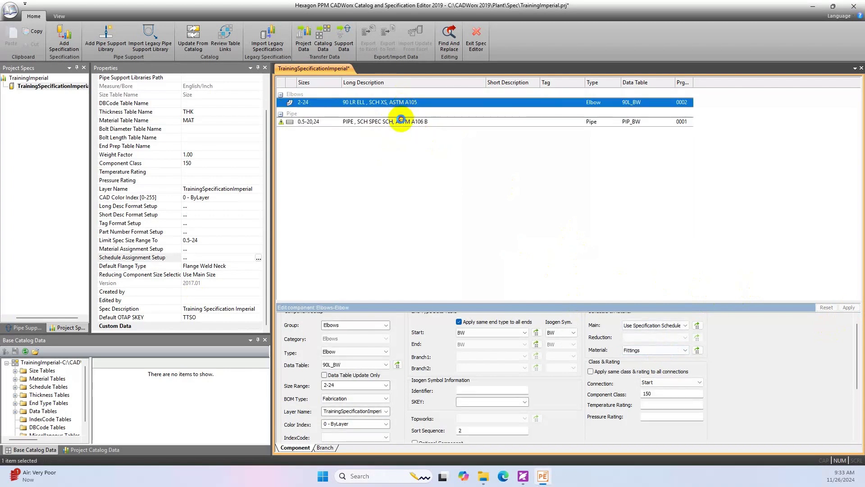
left_click(401, 121)
left_click(407, 161)
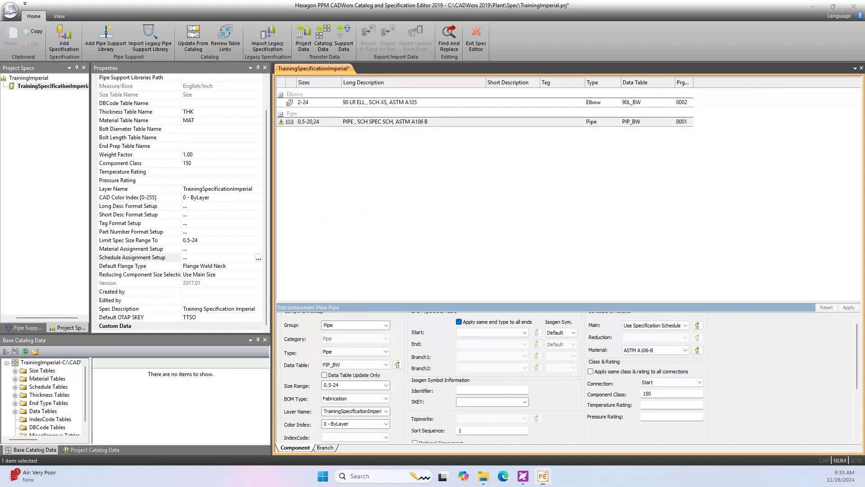
left_click(354, 238)
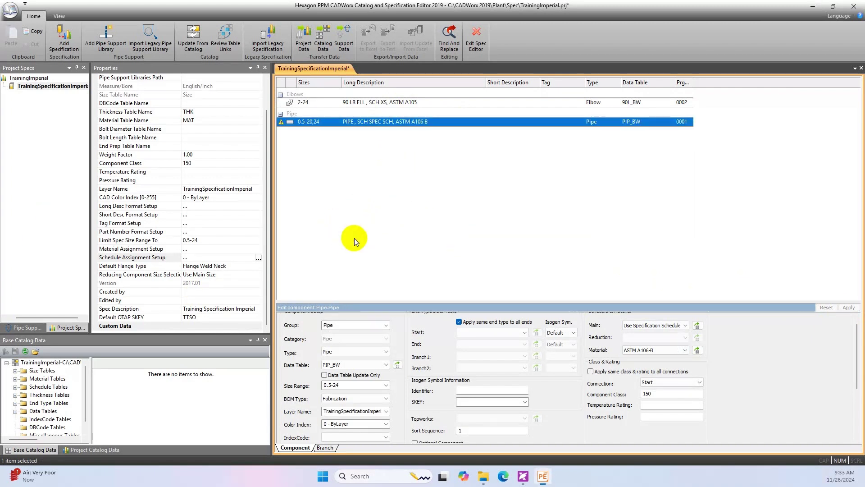
Step: Save the TrainingImperial project
left_click(9, 11)
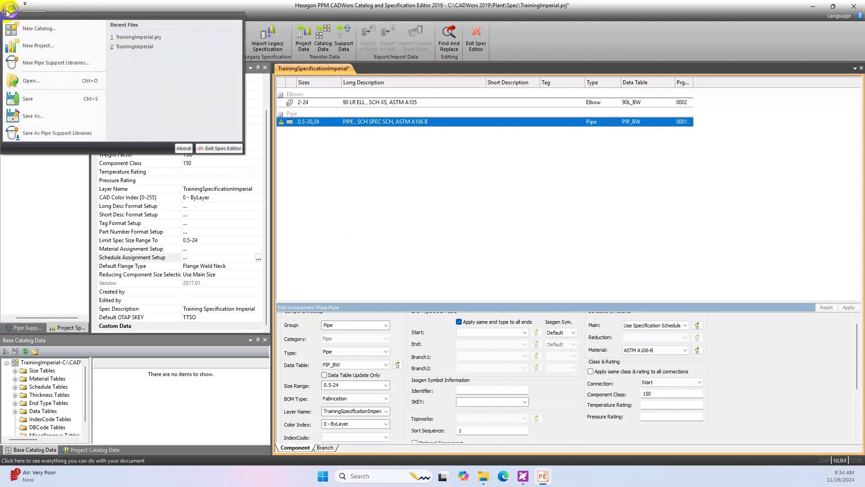
left_click(28, 99)
left_click(394, 228)
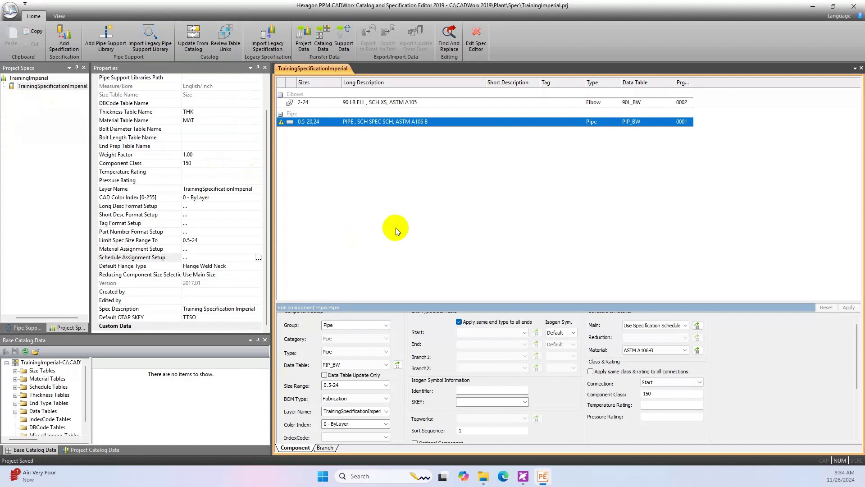
left_click(417, 217)
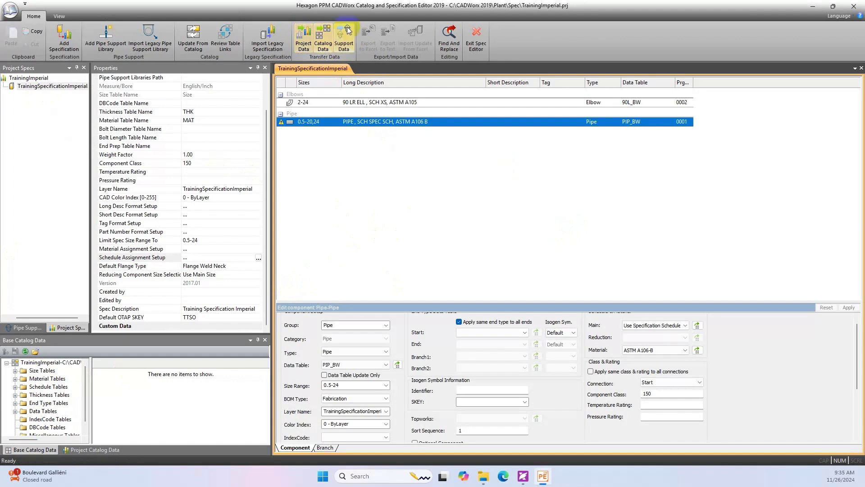
Step: Start a project data transfer with the current project as target and Inch_Specs.prj as source
left_click(304, 42)
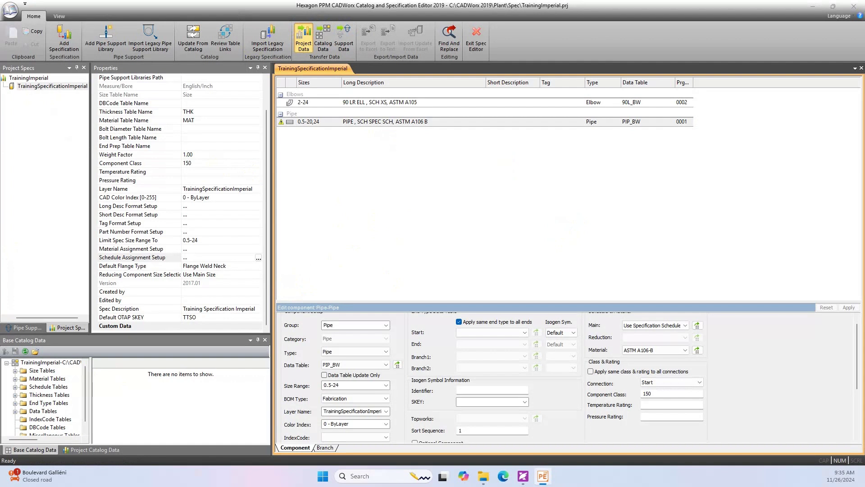
left_click_drag(228, 204, 379, 177)
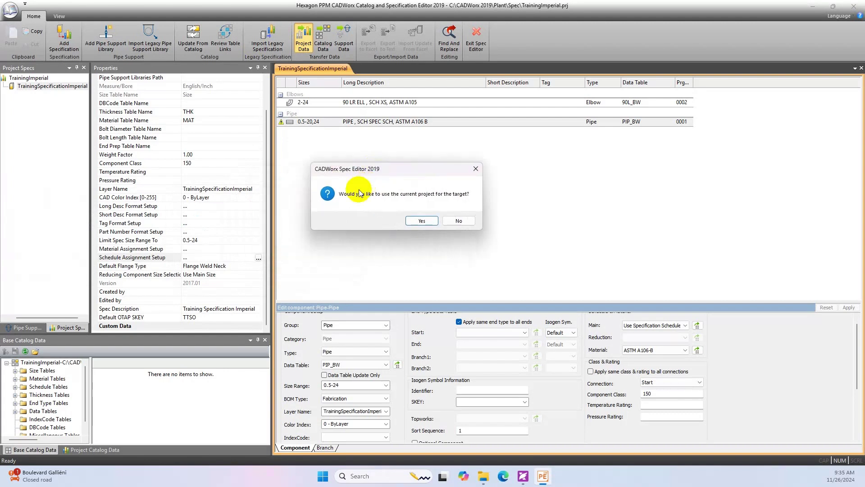
left_click(422, 220)
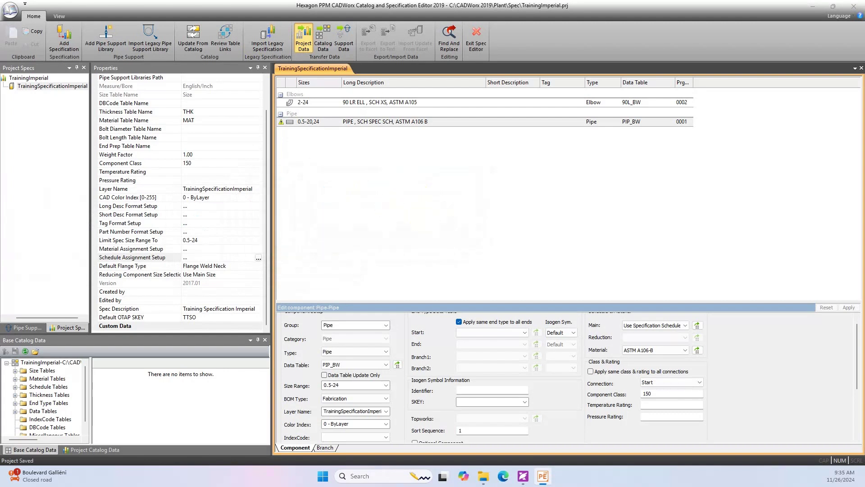
left_click_drag(245, 137, 446, 121)
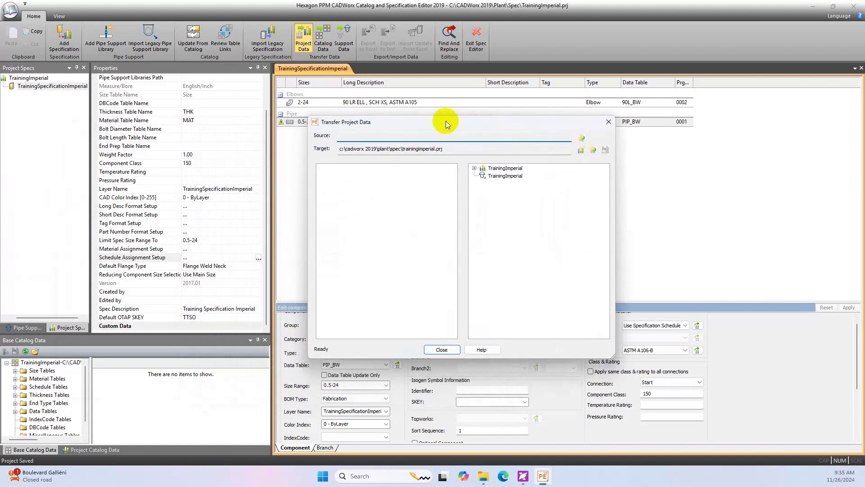
left_click(582, 138)
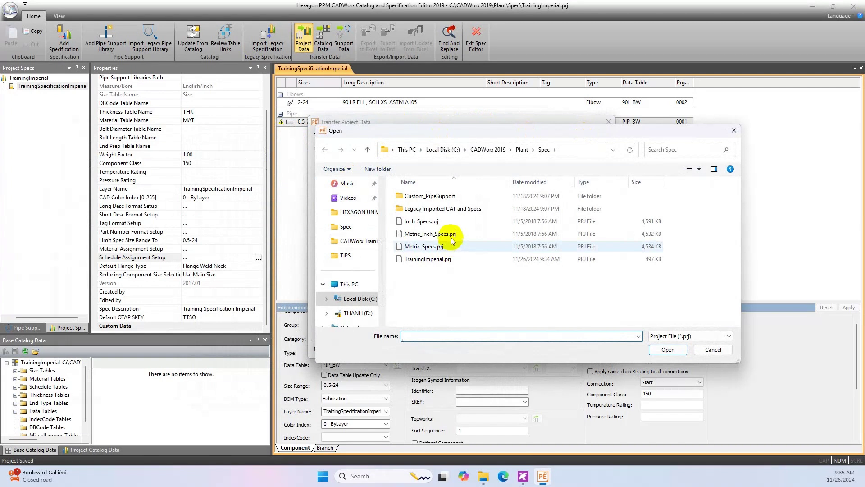
left_click(419, 225)
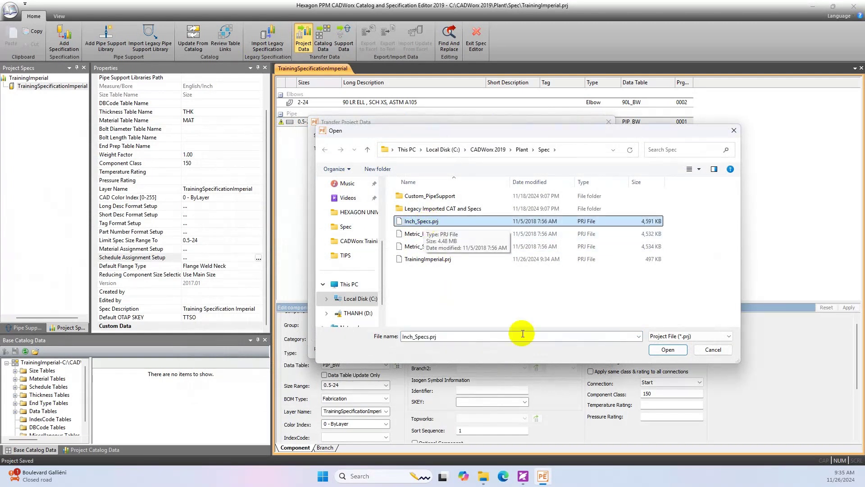
left_click(668, 350)
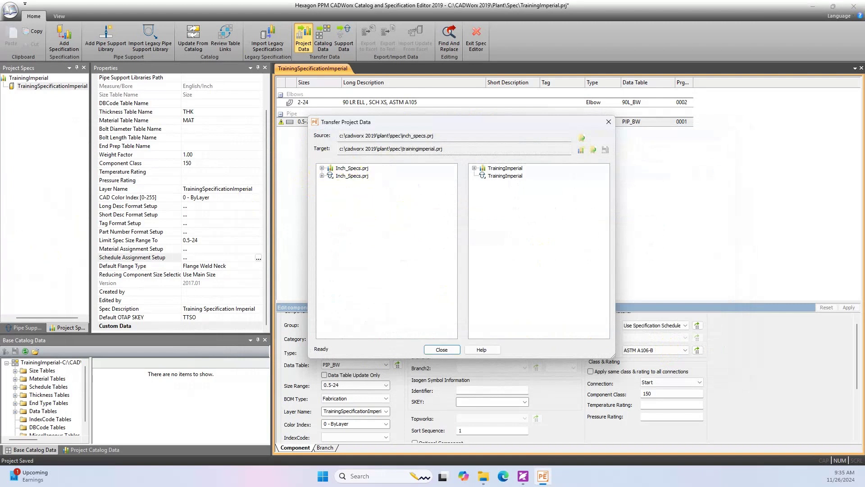
Step: Expand the Inch_Specs.prj specifications in the source tree and collapse the 150, 300, 600, 900 and 1500 entries
left_click(322, 168)
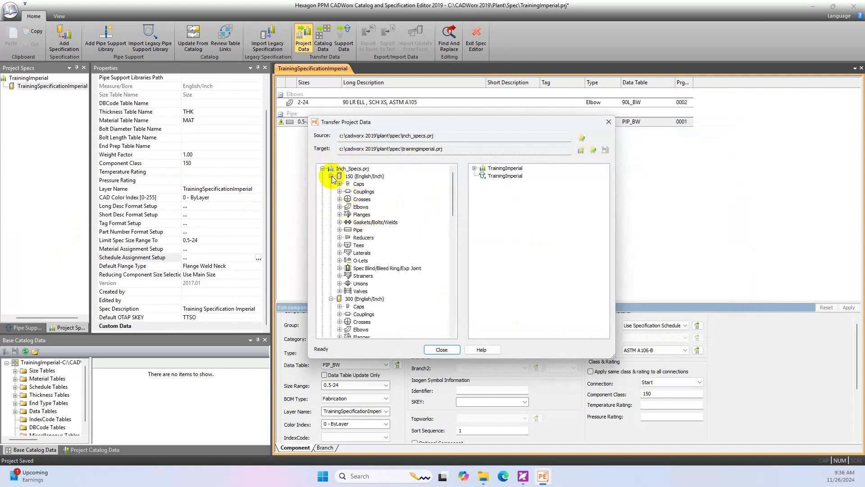
left_click(332, 176)
left_click(332, 184)
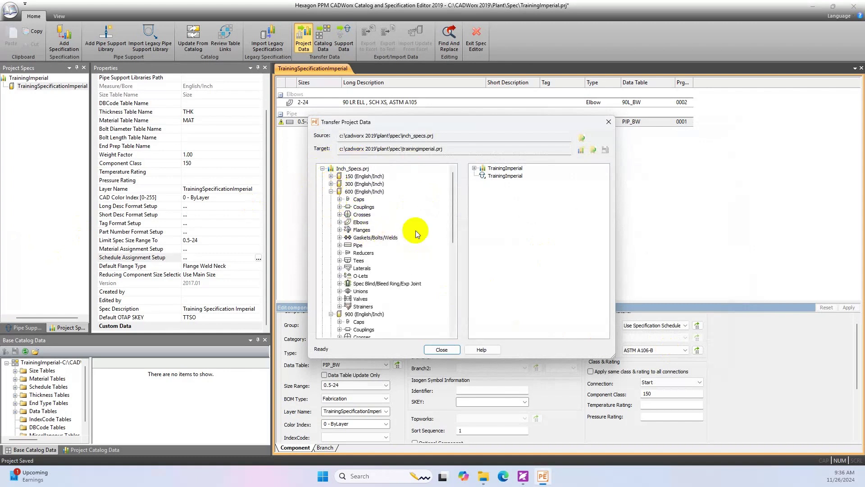
left_click(331, 192)
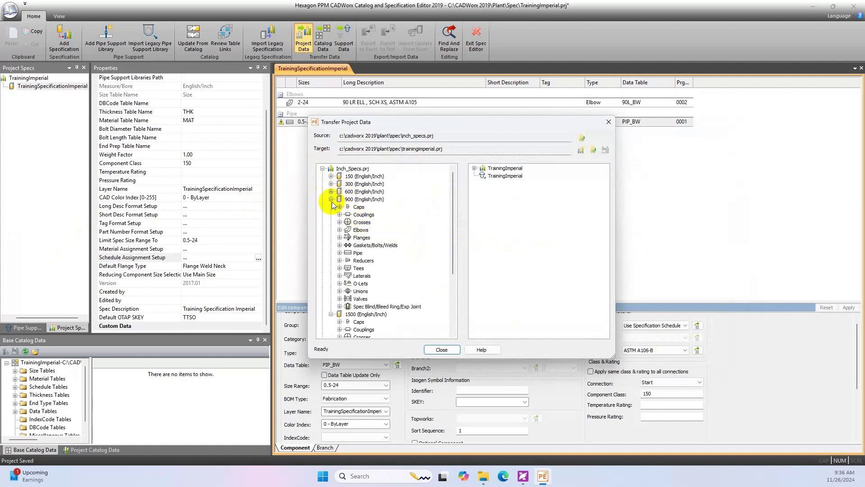
left_click(331, 200)
left_click(331, 207)
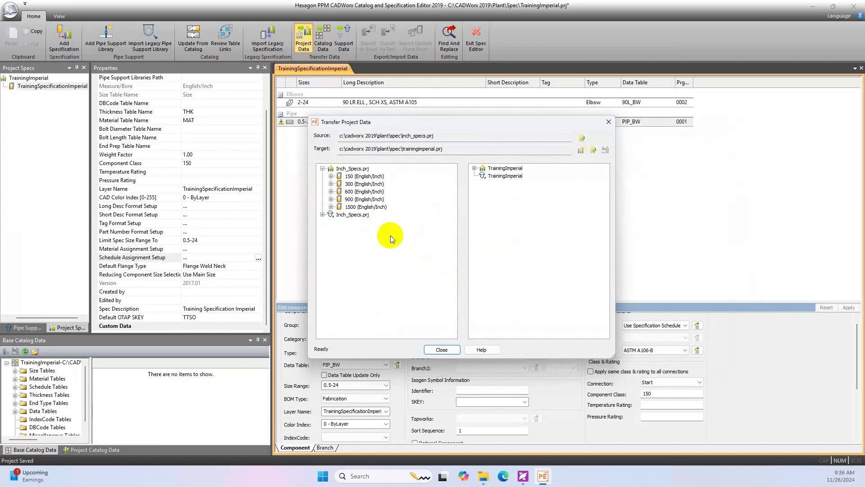
Step: Copy the 150, 300, 600, 900 and 1500 specifications from Inch_Specs.prj into the TrainingImperial target project
left_click(375, 176)
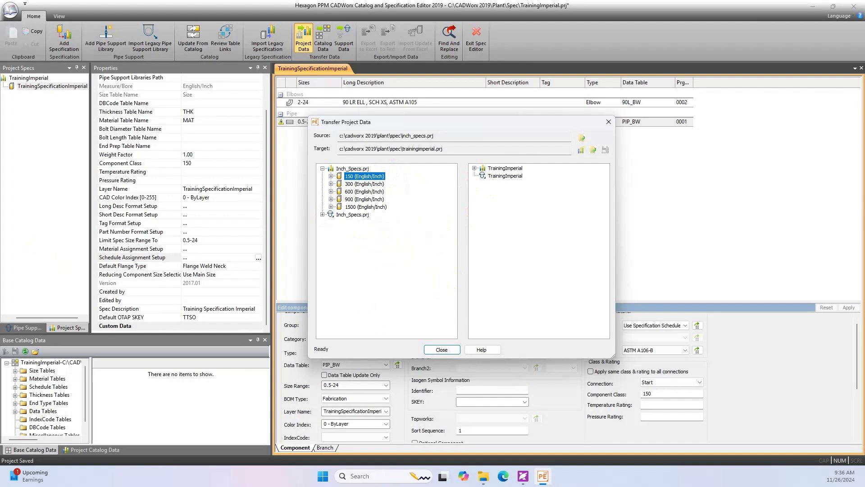
left_click(362, 208, "shift")
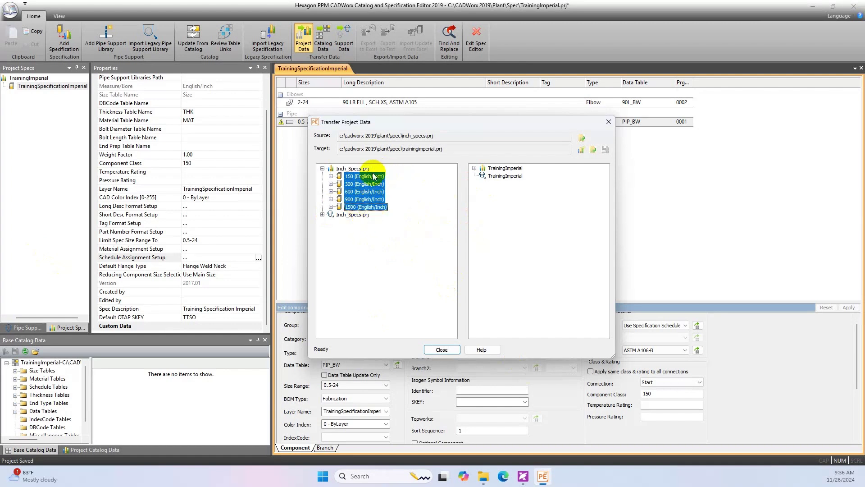
left_click_drag(370, 178, 487, 178)
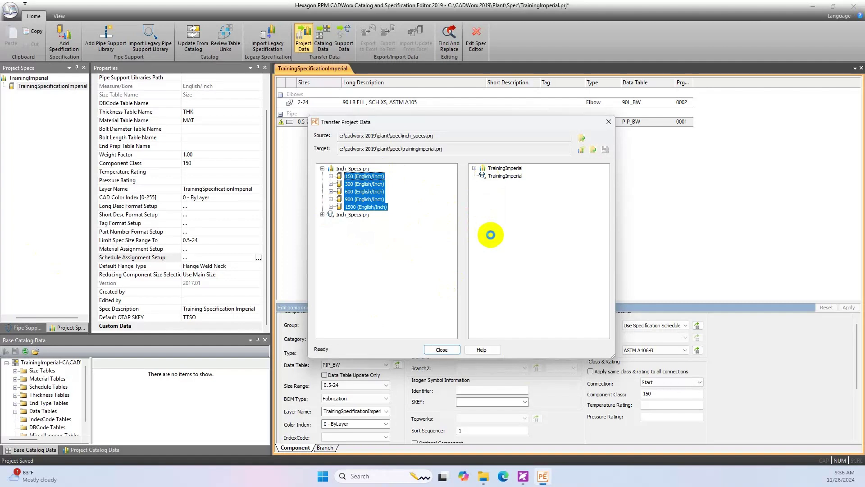
left_click(483, 176)
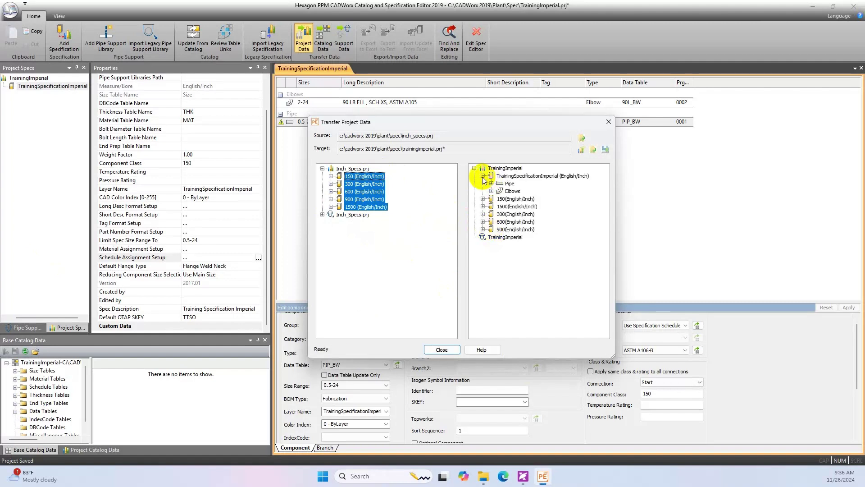
left_click(483, 176)
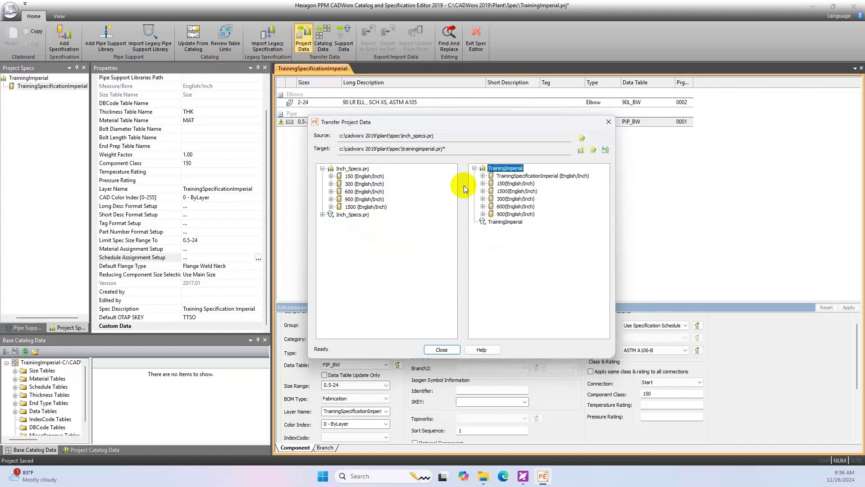
left_click(496, 278)
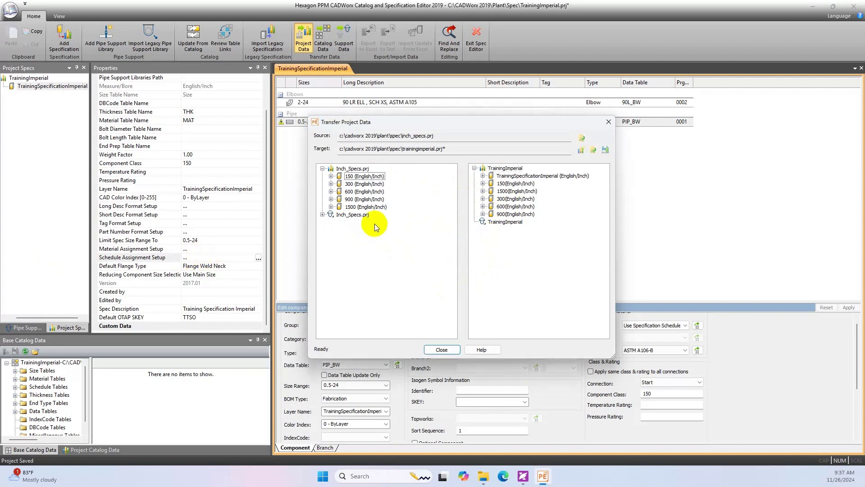
Step: Copy the _Sample I pipe support library from Inch_Specs.prj into TrainingImperial, and expand the source's Pipe Support folder
left_click(359, 215)
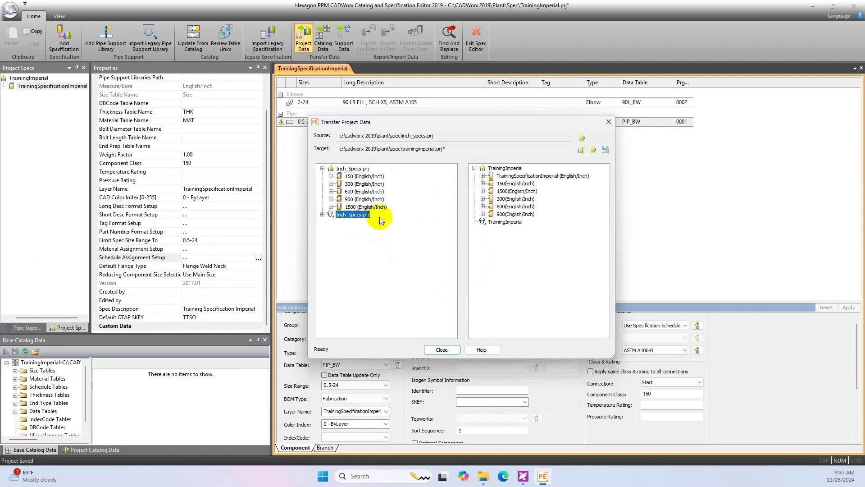
left_click(323, 214)
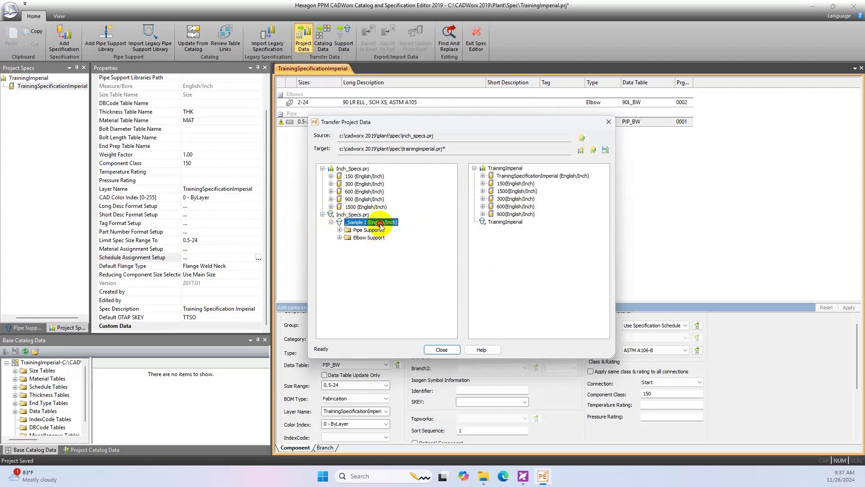
left_click_drag(377, 223, 493, 232)
left_click(483, 230)
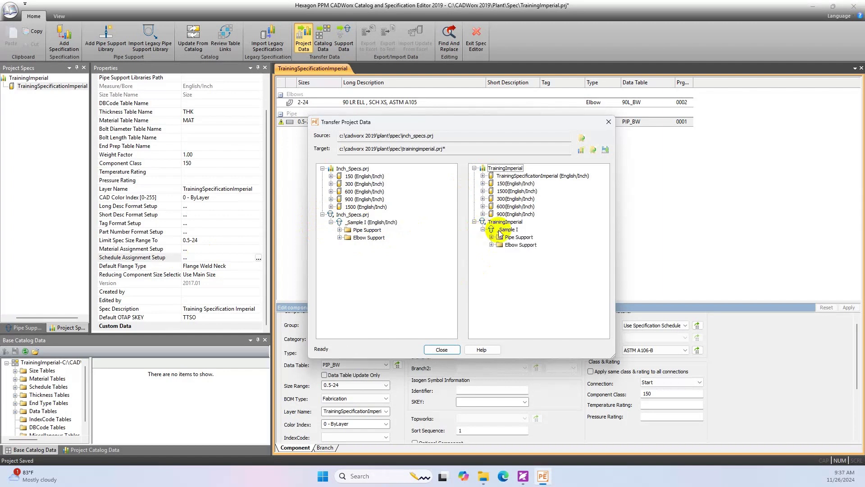
left_click(521, 245)
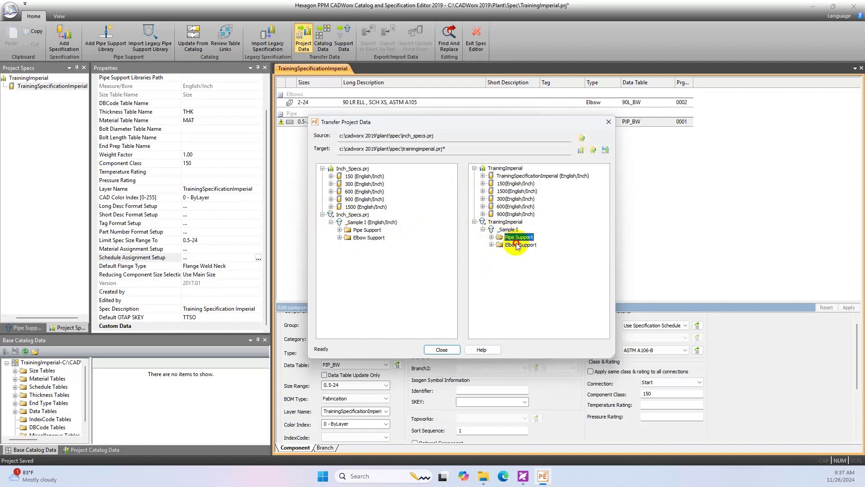
left_click(340, 230)
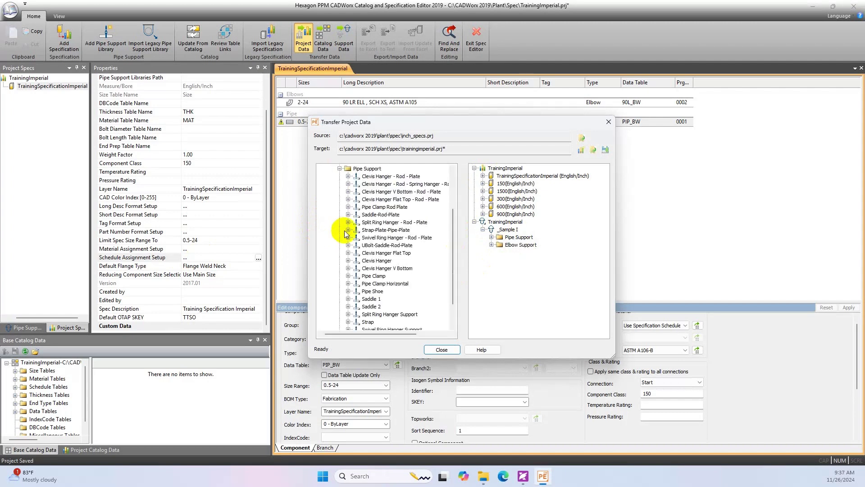
Step: Check the target's Pipe Support folder, then close the data transfer, saving trainingimperial.prj and updating the project from the base catalogs
left_click(339, 168)
left_click(491, 237)
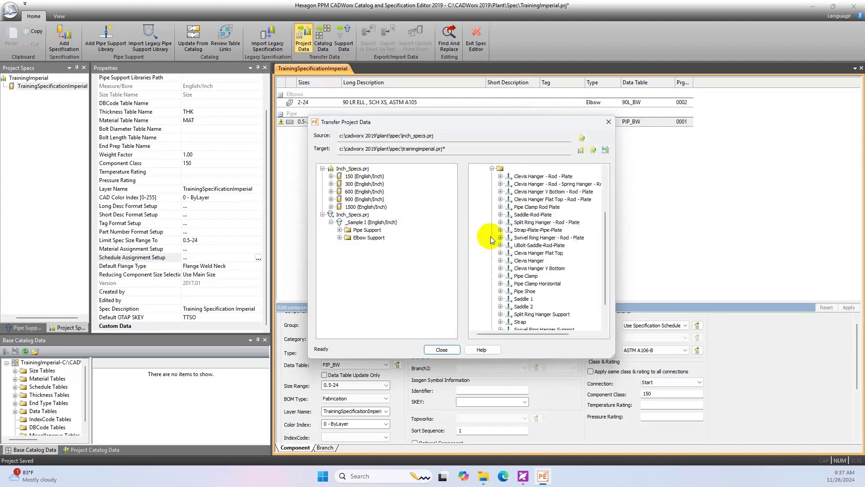
left_click(491, 169)
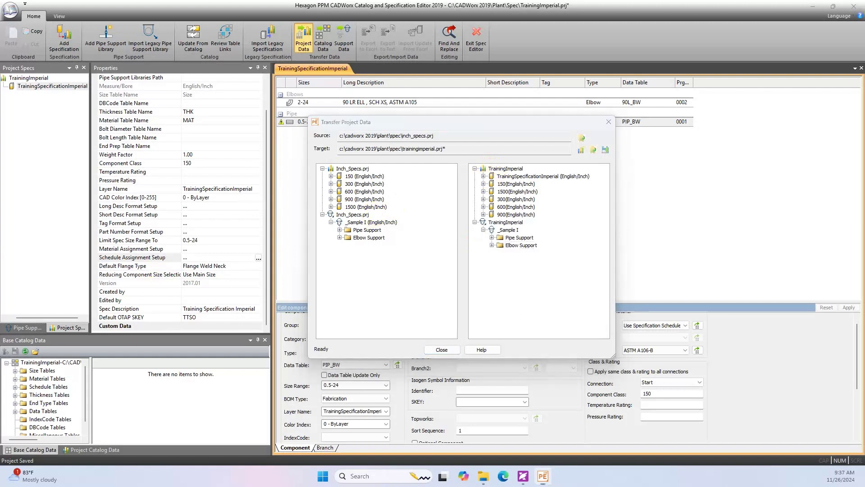
left_click(441, 349)
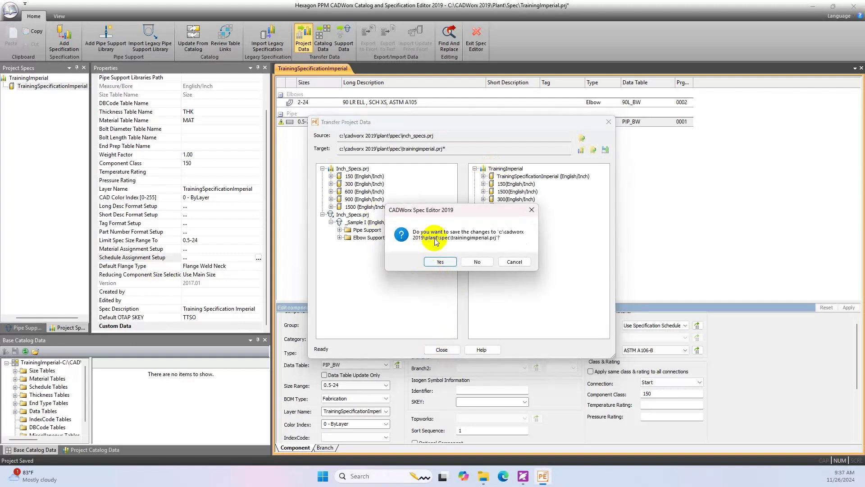
left_click(441, 262)
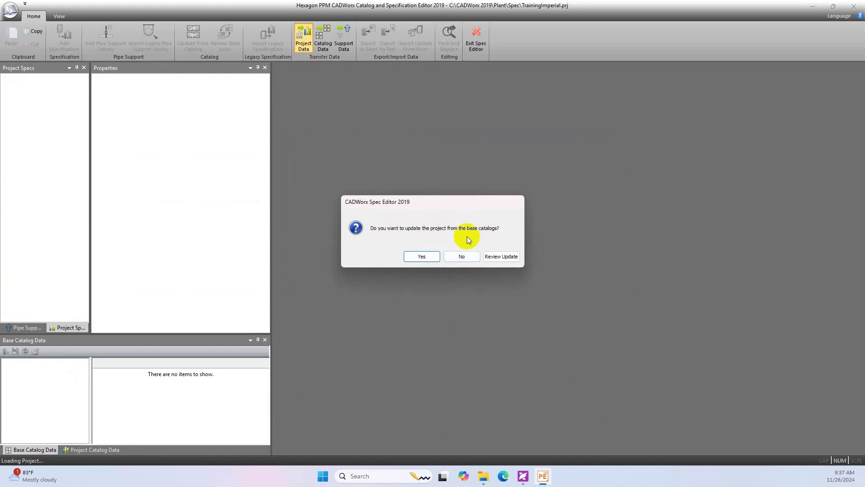
left_click(420, 257)
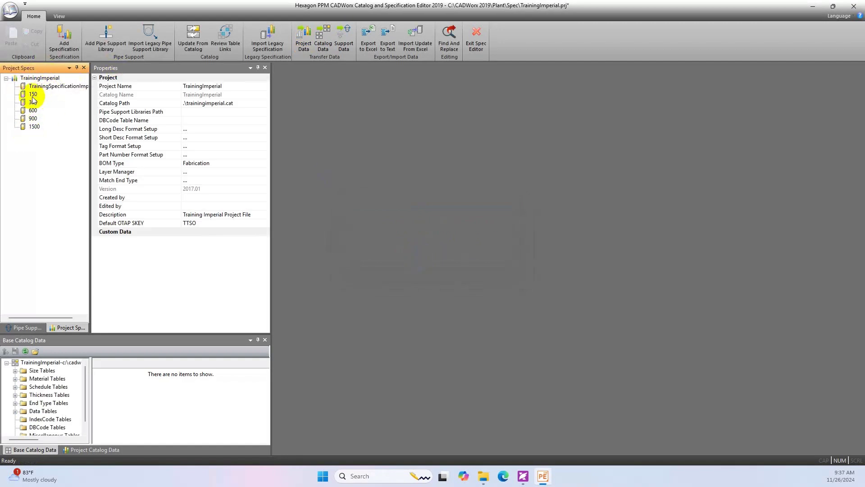
Step: Open the TrainingSpecificationImperial specification and expand its Elbows and Pipe groups to review the components
left_click(59, 86)
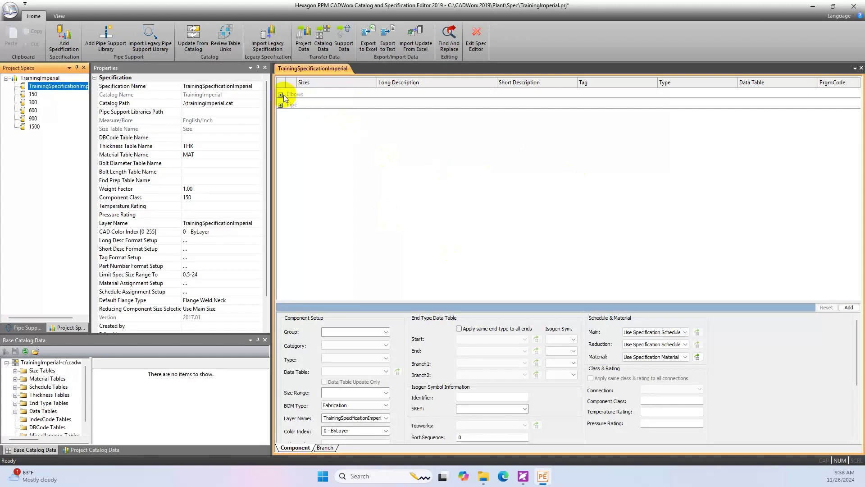
left_click(280, 95)
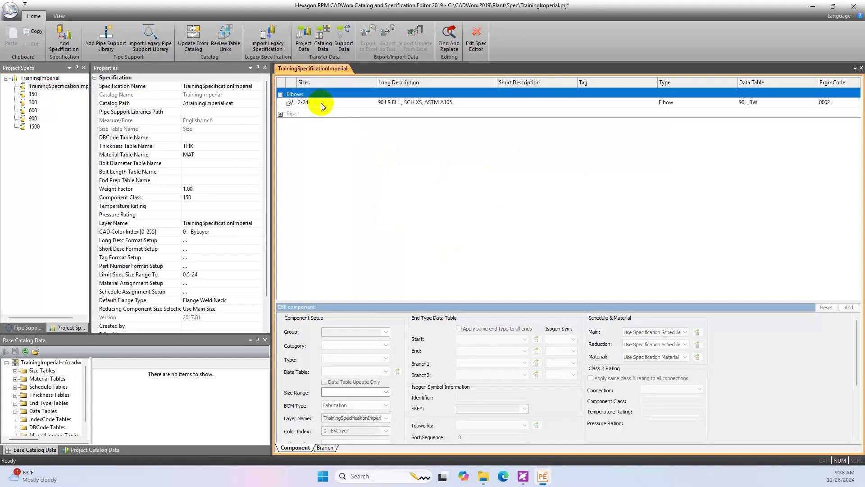
left_click(280, 114)
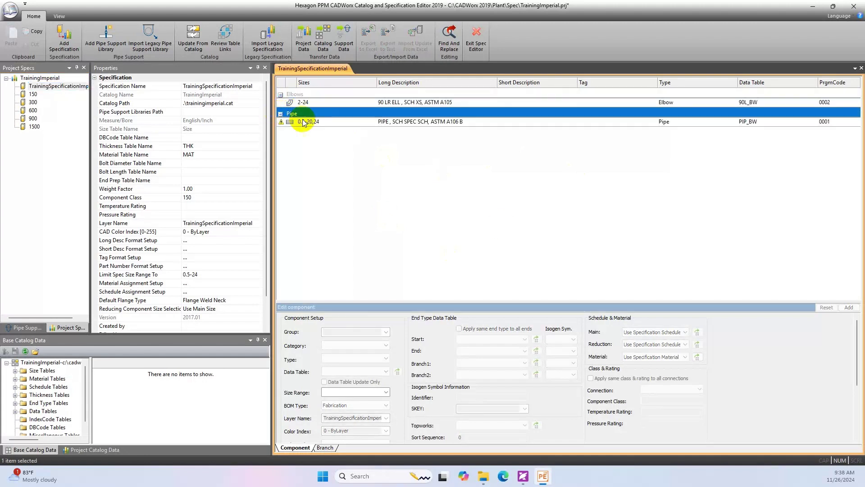
Step: Open the 150 specification, expand its Pipe and Flanges groups, and examine the 300LB orifice weld neck flange
double_click(39, 93)
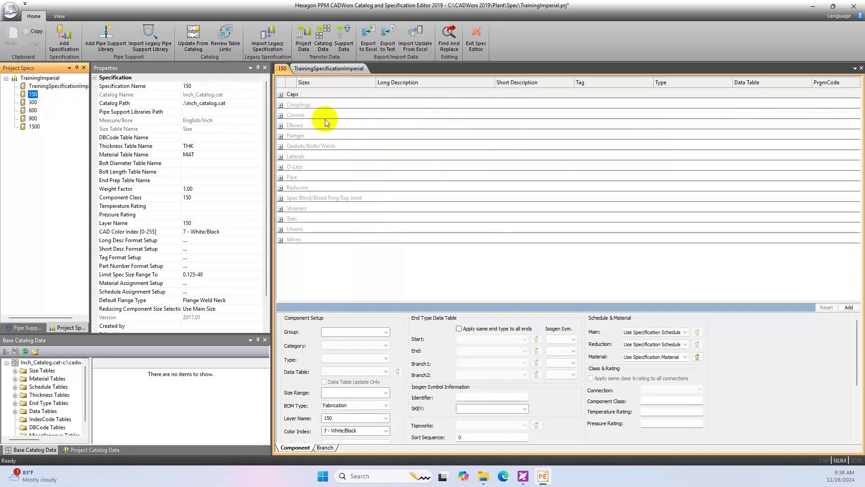
left_click(280, 178)
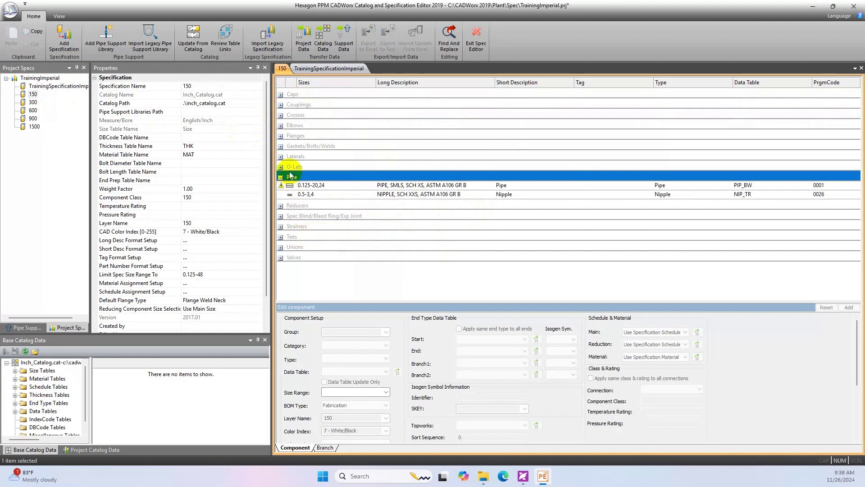
left_click(281, 135)
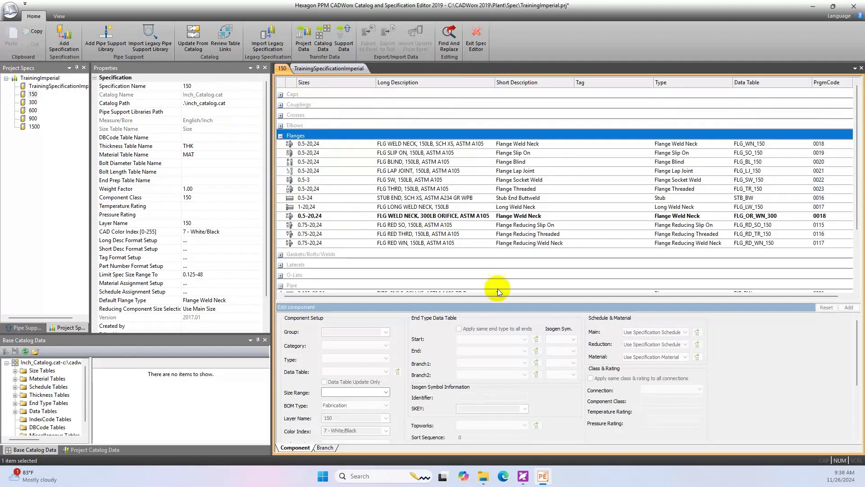
left_click(481, 217)
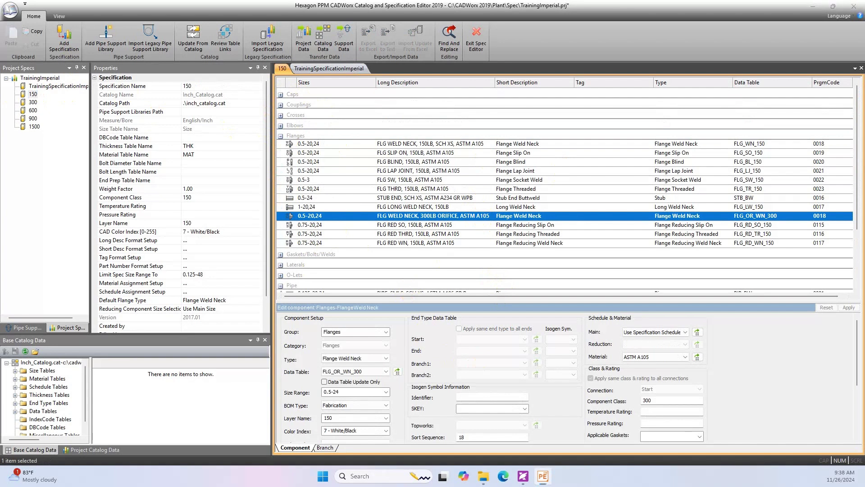
Step: Save the TrainingImperial project and collapse the Flanges and Pipe groups of the 150 specification
left_click(10, 11)
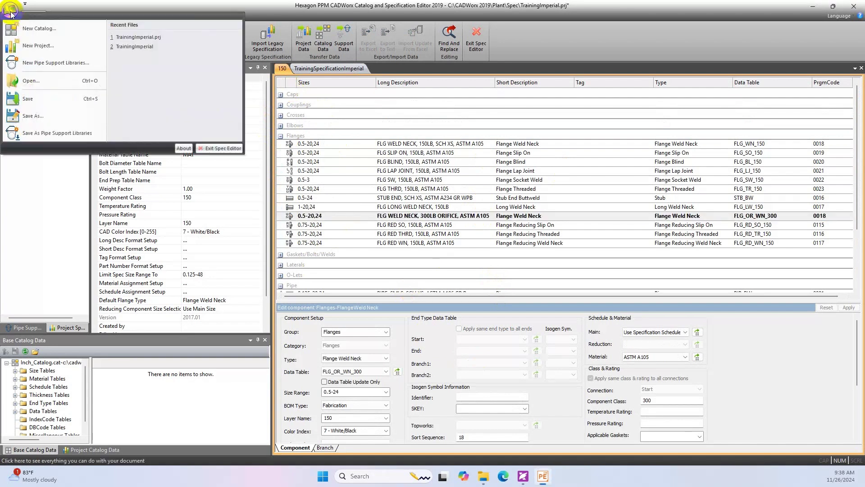
left_click(55, 98)
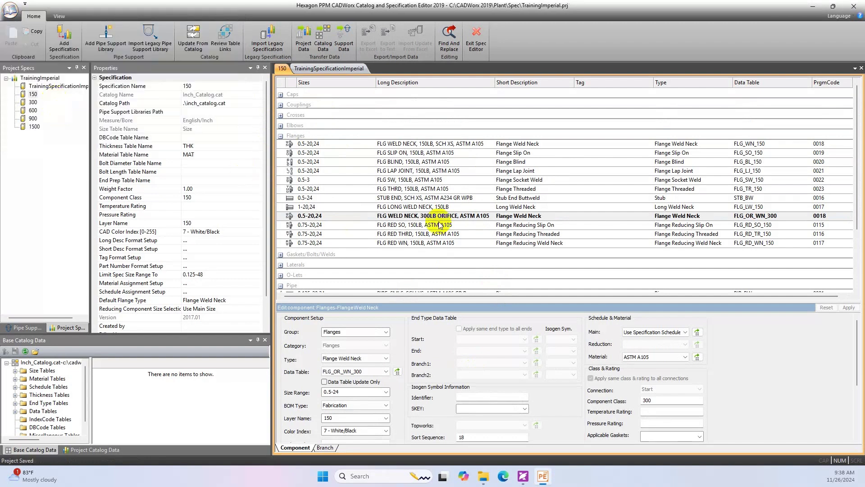
left_click(280, 136)
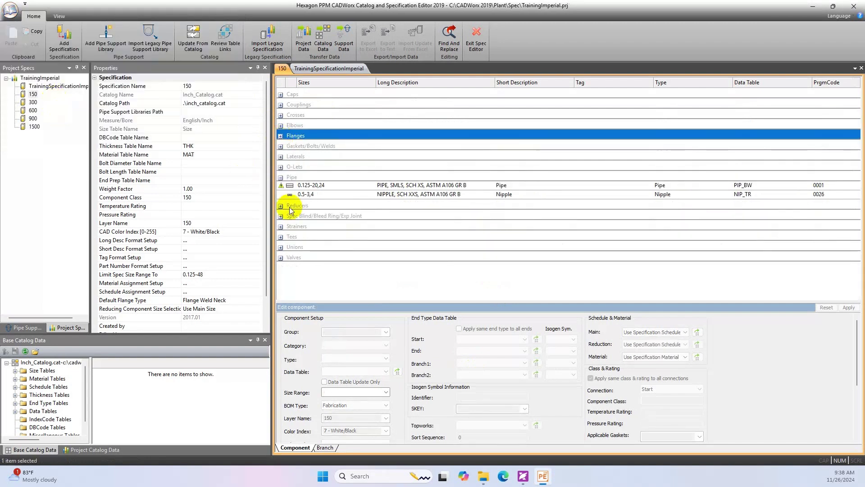
left_click(281, 177)
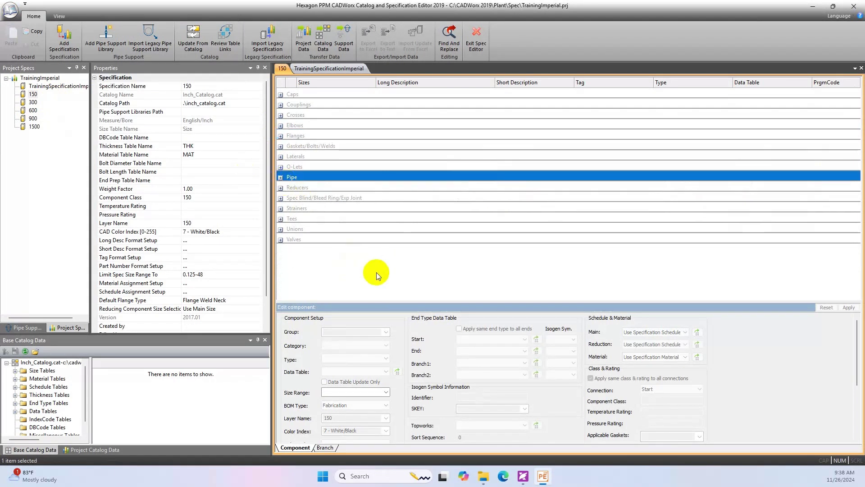